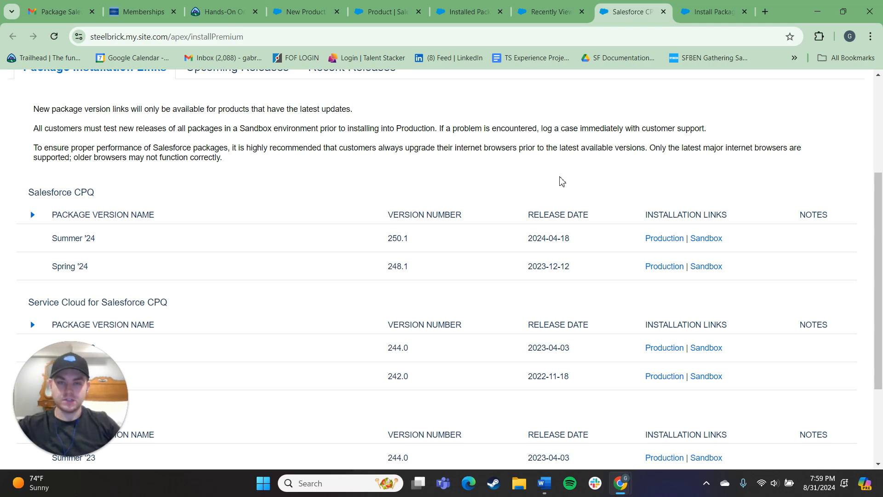
- Examine the Salesforce CPQ package installation links for production and sandbox on the installPremium page
{"action": "scroll", "coordinate": [527, 170], "scroll_direction": "down", "scroll_amount": 1}
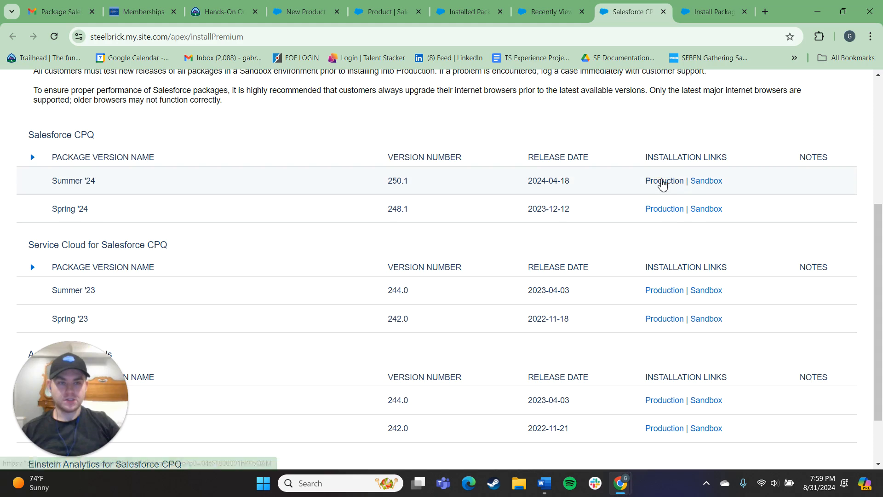
{"action": "scroll", "coordinate": [461, 162], "scroll_direction": "up", "scroll_amount": 3}
{"action": "left_click_drag", "start_coordinate": [266, 38], "coordinate": [231, 41]}
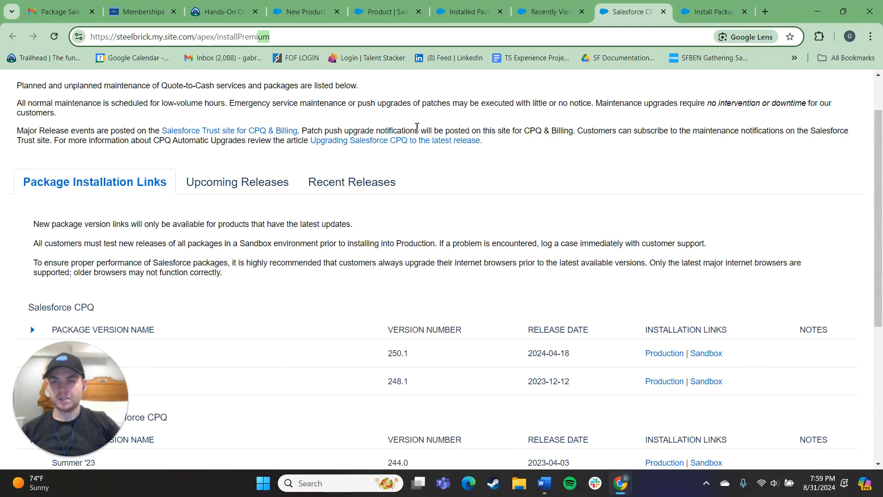
{"action": "left_click", "coordinate": [503, 187]}
{"action": "scroll", "coordinate": [495, 186], "scroll_direction": "down", "scroll_amount": 1}
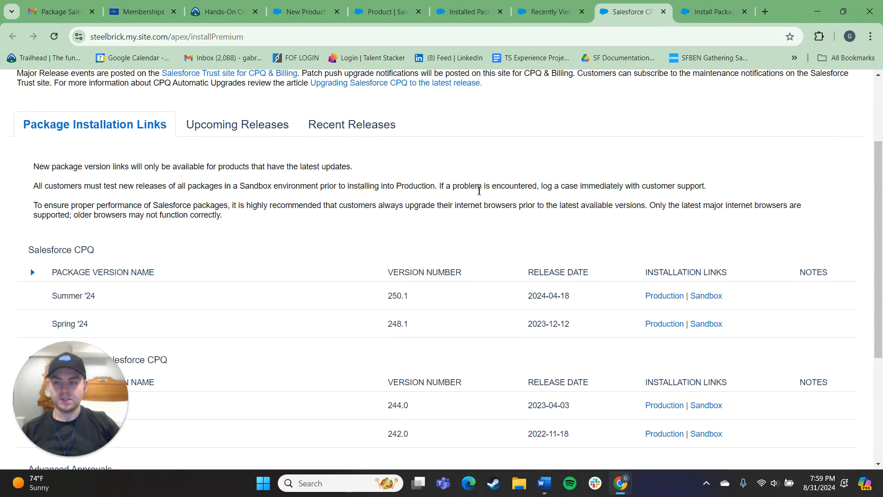
{"action": "scroll", "coordinate": [465, 184], "scroll_direction": "down", "scroll_amount": 1}
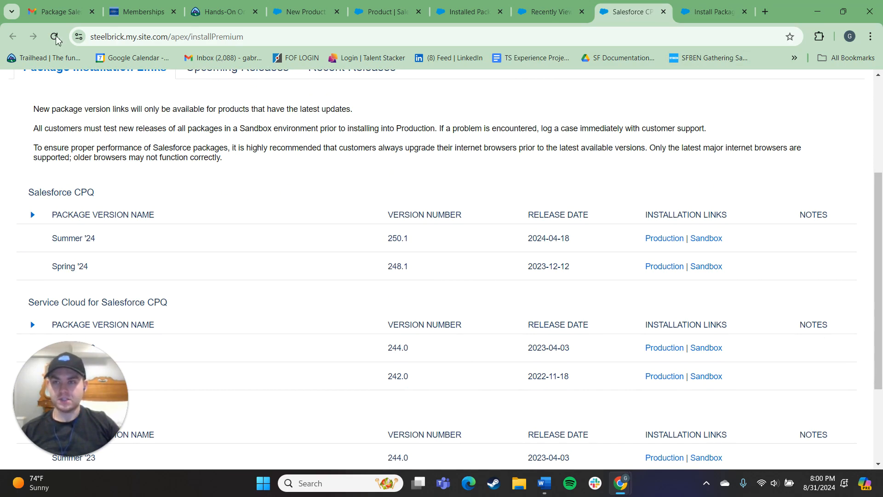
- Check the Salesforce CPQ installation email and the package install status page, and return to the org's Products list
{"action": "left_click", "coordinate": [56, 11]}
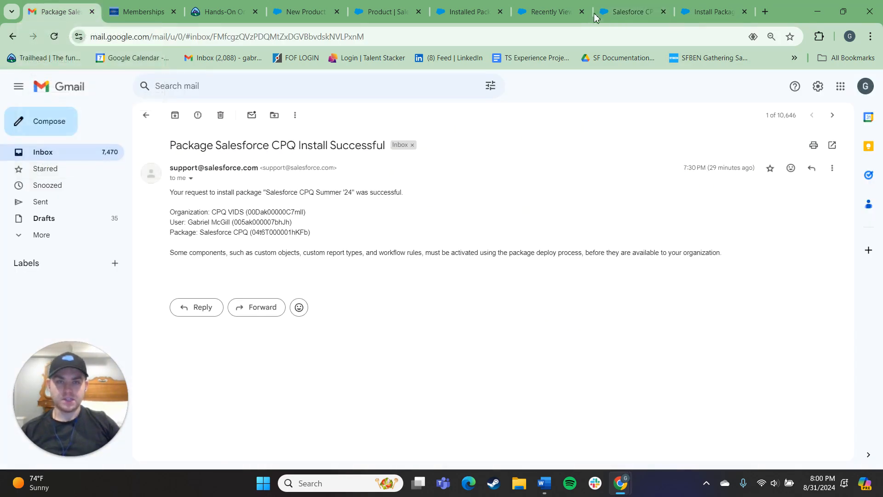
{"action": "left_click", "coordinate": [631, 6]}
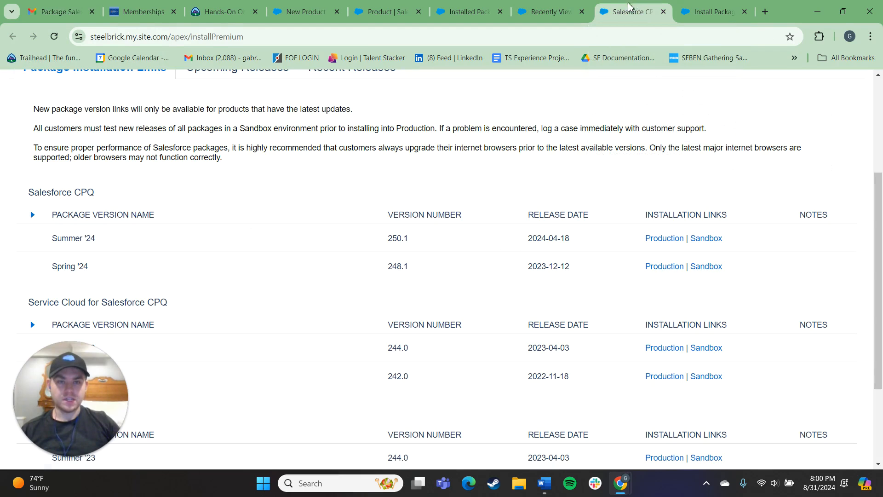
{"action": "left_click", "coordinate": [542, 12]}
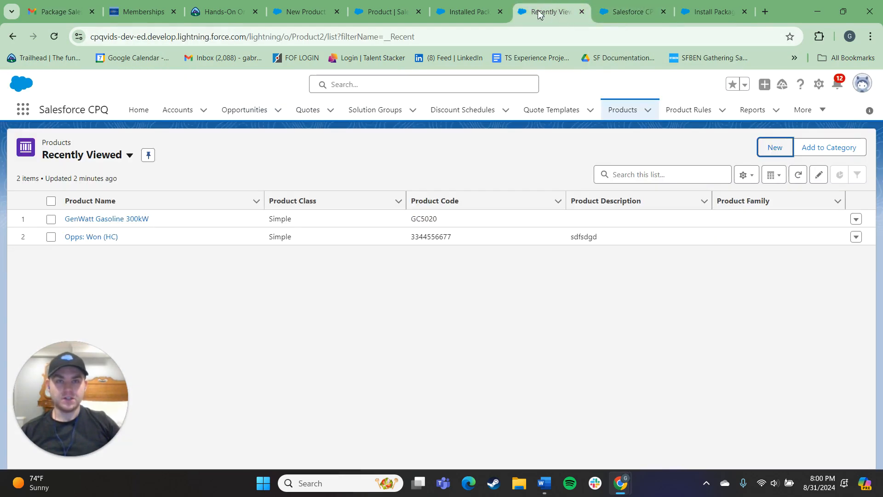
{"action": "left_click", "coordinate": [469, 11]}
{"action": "left_click", "coordinate": [550, 11]}
{"action": "left_click", "coordinate": [707, 10]}
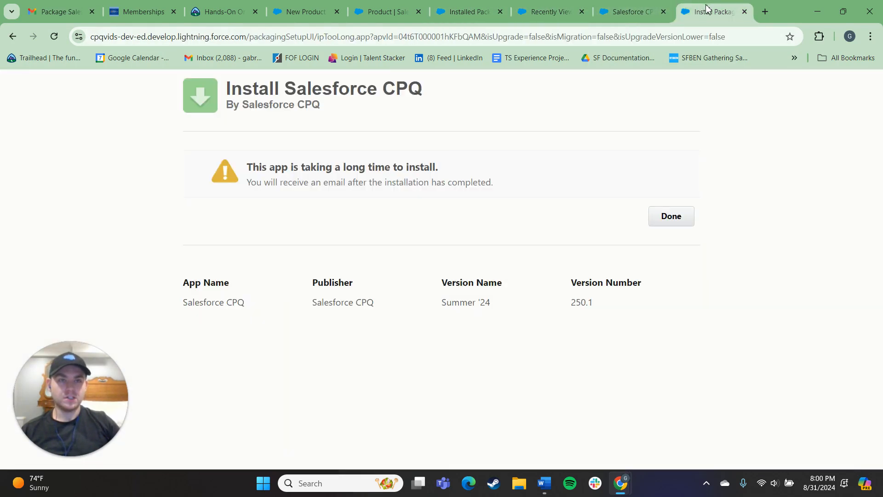
{"action": "left_click", "coordinate": [541, 14]}
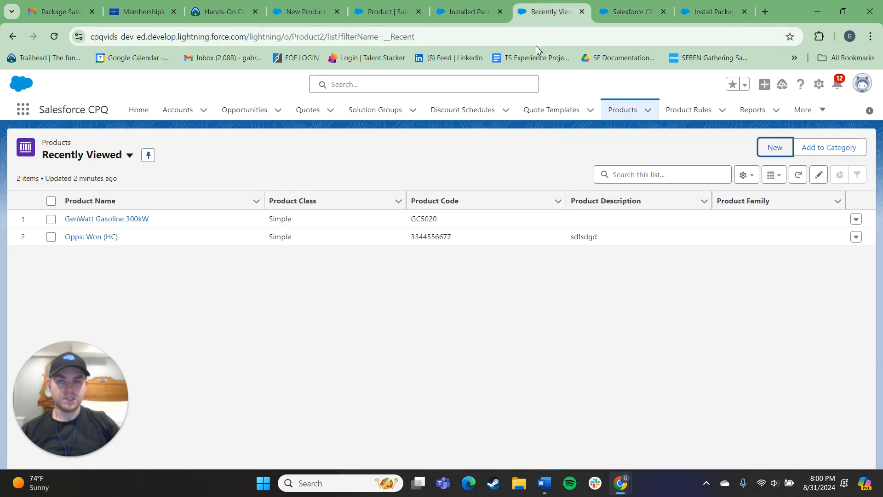
- Open the org's Setup and find the Installed Packages page by searching for "install"
{"action": "left_click", "coordinate": [818, 84]}
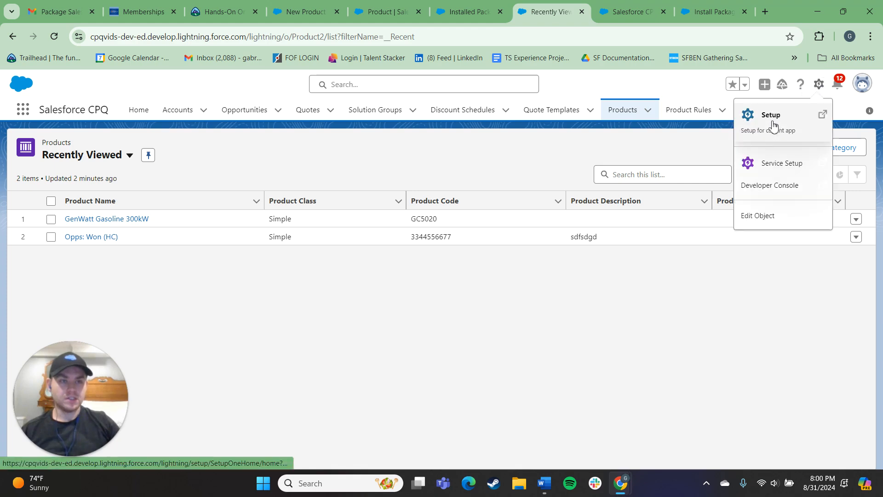
{"action": "left_click", "coordinate": [773, 123]}
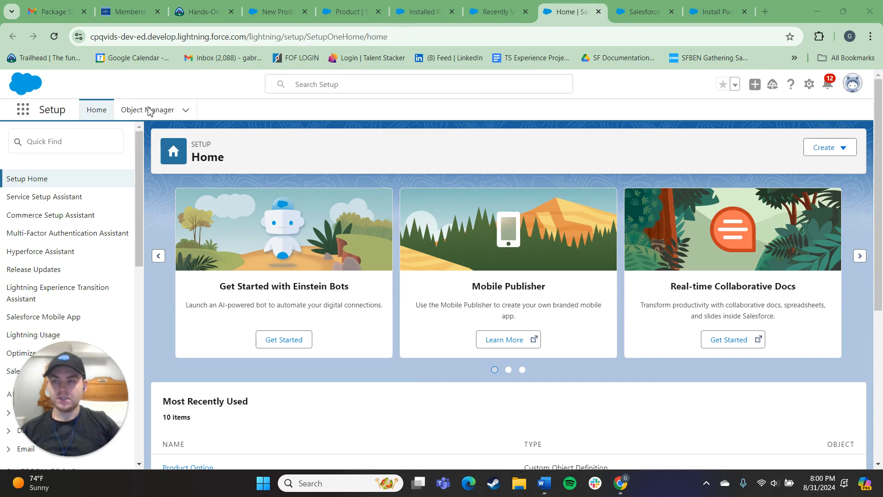
{"action": "left_click", "coordinate": [56, 143]}
{"action": "type", "text": "i"}
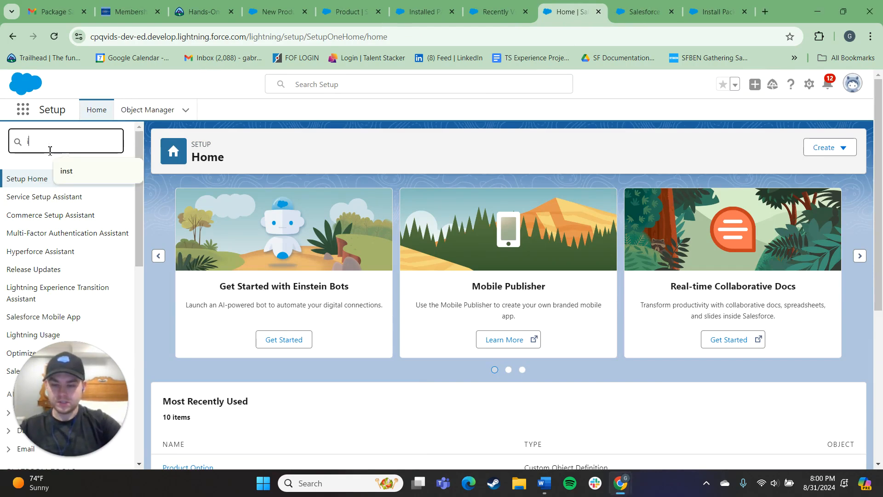
{"action": "type", "text": "nstall"}
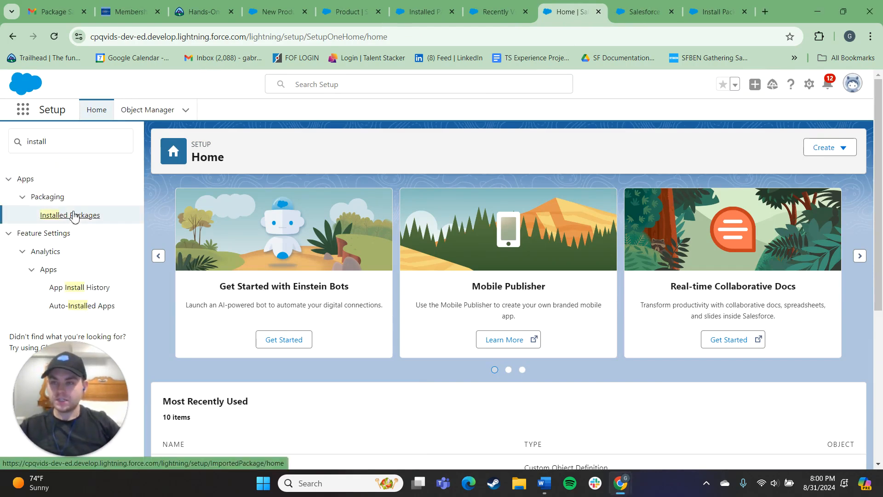
{"action": "left_click", "coordinate": [74, 217]}
- Open the details of the installed Salesforce CPQ package and view its components
{"action": "left_click", "coordinate": [310, 318]}
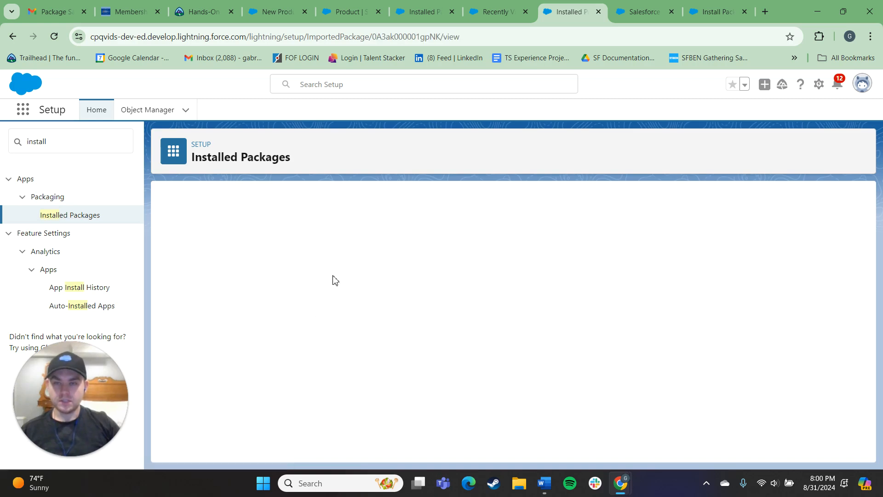
{"action": "left_click", "coordinate": [643, 11]}
{"action": "left_click", "coordinate": [570, 10]}
{"action": "left_click", "coordinate": [530, 6]}
{"action": "left_click", "coordinate": [566, 12]}
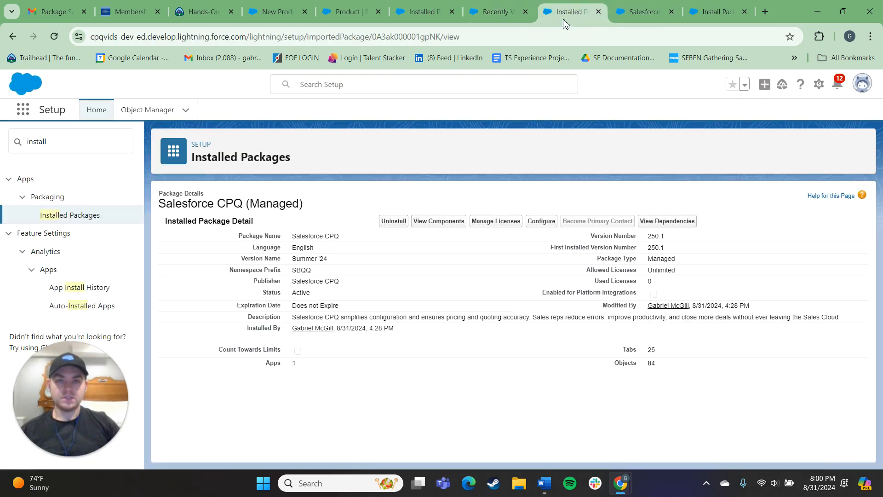
{"action": "left_click", "coordinate": [452, 222]}
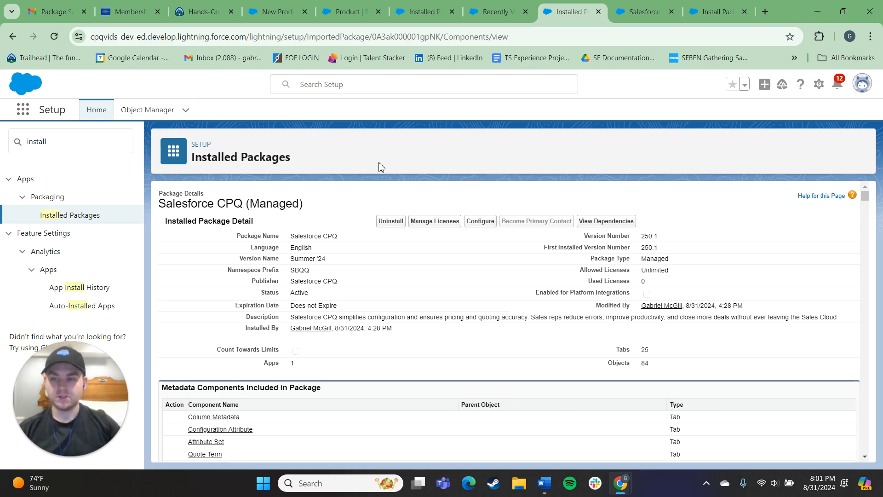
- Examine the Salesforce CPQ installed package details and the metadata components included in the package
{"action": "scroll", "coordinate": [581, 250], "scroll_direction": "down", "scroll_amount": 1}
{"action": "scroll", "coordinate": [581, 250], "scroll_direction": "up", "scroll_amount": 1}
{"action": "scroll", "coordinate": [616, 295], "scroll_direction": "down", "scroll_amount": 10}
{"action": "scroll", "coordinate": [616, 296], "scroll_direction": "up", "scroll_amount": 10}
{"action": "scroll", "coordinate": [616, 296], "scroll_direction": "down", "scroll_amount": 1}
{"action": "mouse_move", "coordinate": [867, 201]}
{"action": "left_mouse_down"}
{"action": "mouse_move", "coordinate": [881, 460]}
{"action": "mouse_move", "coordinate": [876, 195]}
{"action": "left_mouse_up"}
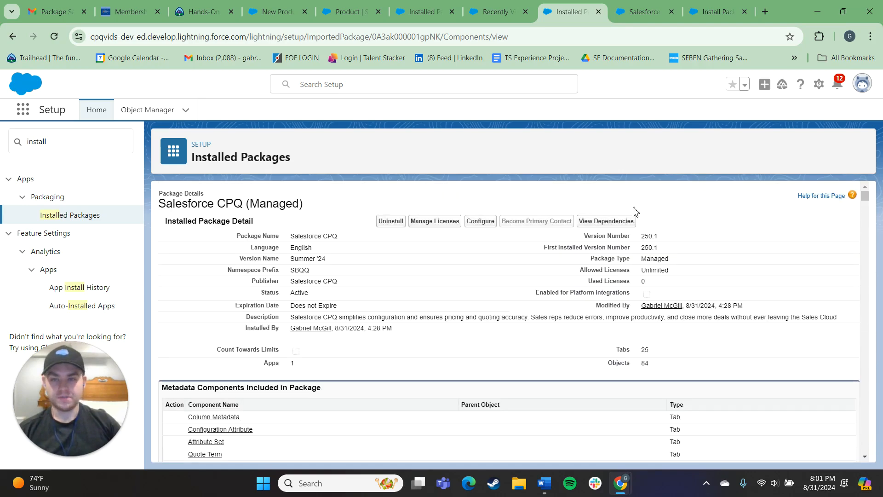
{"action": "left_click_drag", "start_coordinate": [483, 293], "coordinate": [399, 345]}
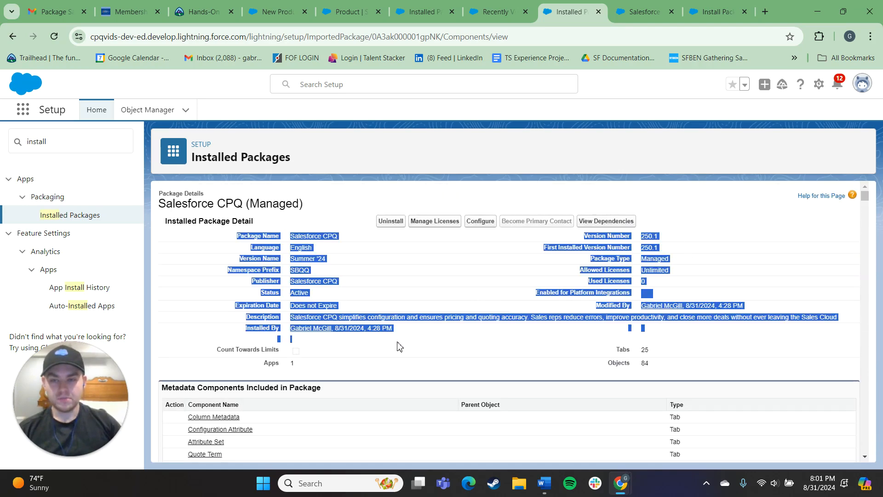
{"action": "scroll", "coordinate": [424, 314], "scroll_direction": "down", "scroll_amount": 2}
{"action": "left_click", "coordinate": [363, 239]}
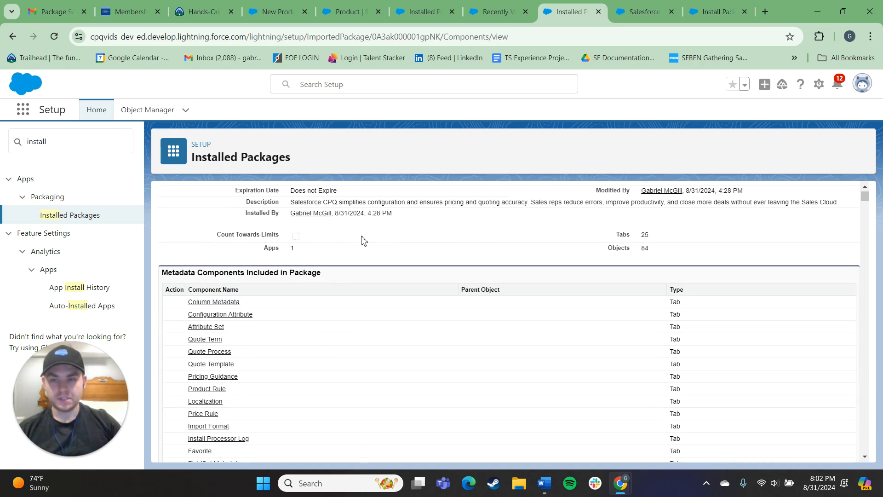
{"action": "scroll", "coordinate": [479, 302], "scroll_direction": "up", "scroll_amount": 2}
{"action": "left_click_drag", "start_coordinate": [227, 221], "coordinate": [535, 314]}
{"action": "left_click", "coordinate": [545, 330]}
{"action": "left_click_drag", "start_coordinate": [405, 332], "coordinate": [236, 237]}
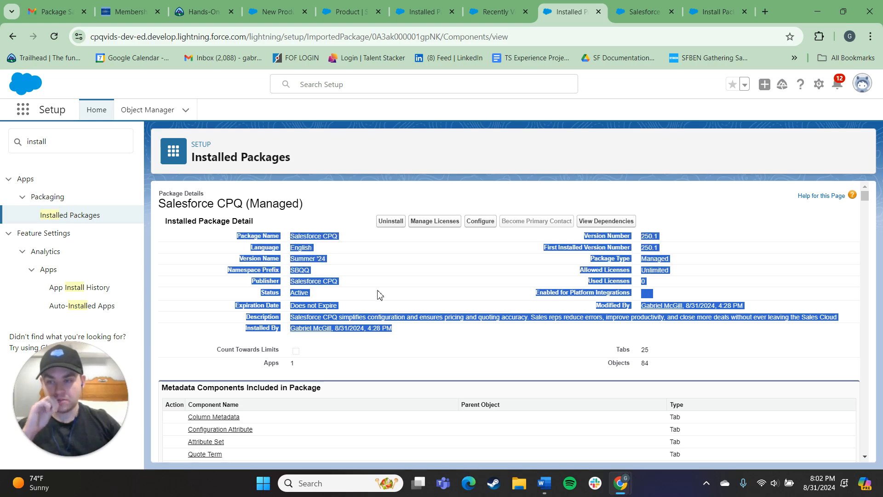
{"action": "left_click", "coordinate": [403, 282]}
{"action": "left_click_drag", "start_coordinate": [342, 229], "coordinate": [472, 337]}
{"action": "left_click", "coordinate": [467, 309]}
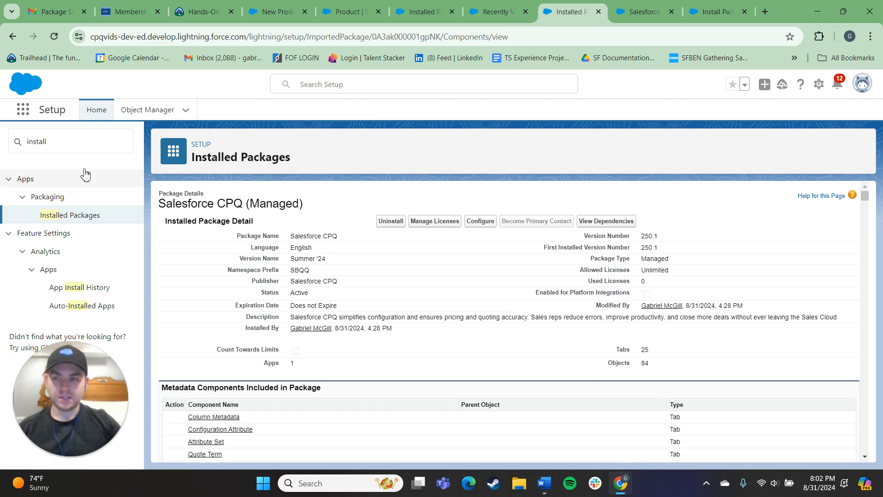
- Open the Account object's page layout assignments in Object Manager for editing
{"action": "left_click", "coordinate": [131, 112]}
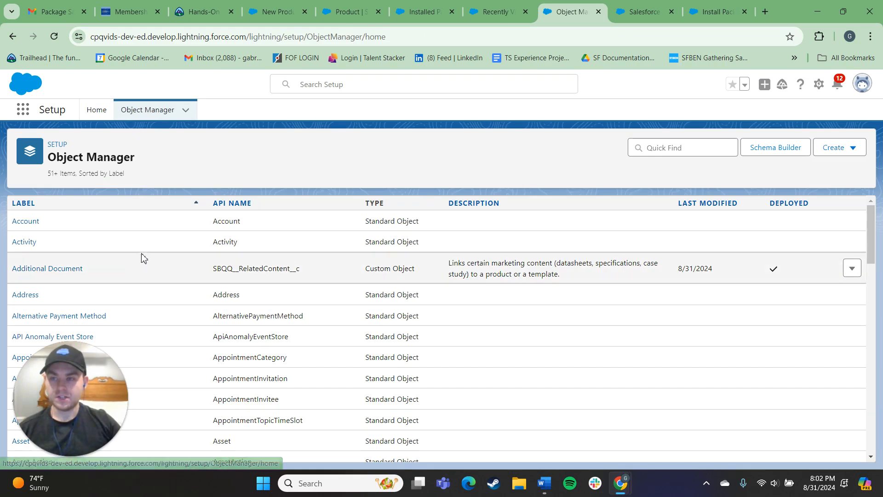
{"action": "left_click", "coordinate": [27, 223]}
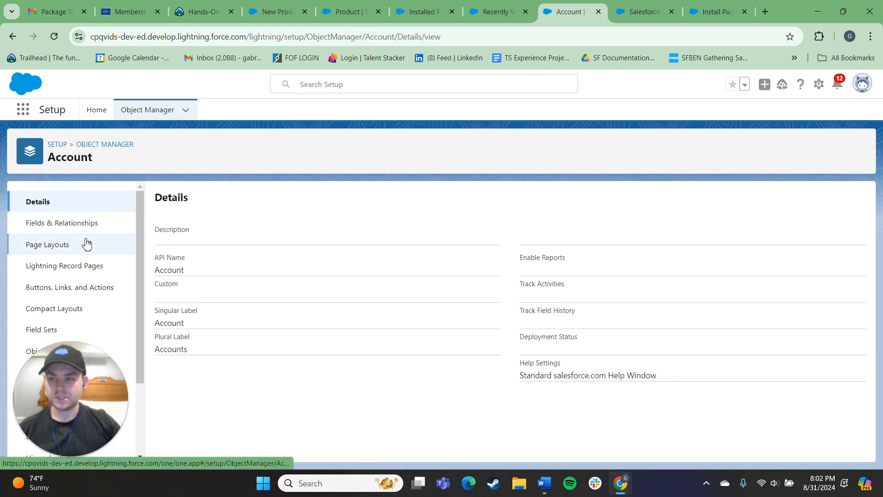
{"action": "left_click", "coordinate": [66, 243]}
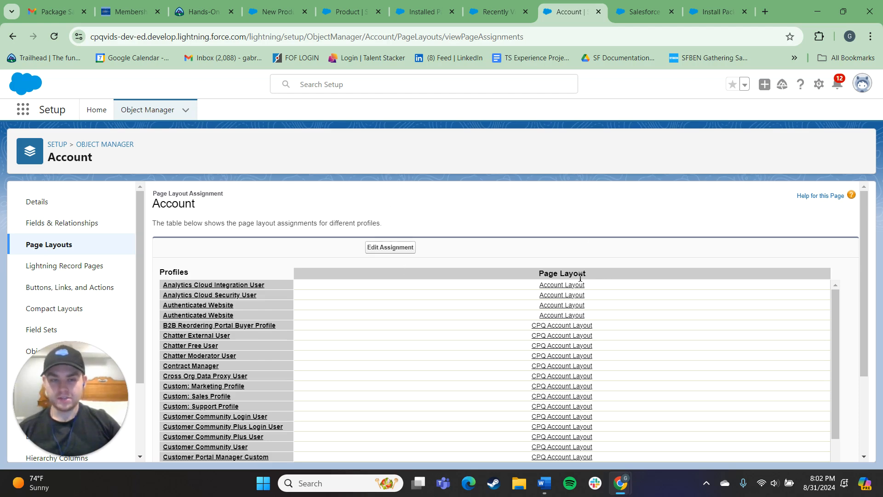
{"action": "scroll", "coordinate": [566, 322], "scroll_direction": "down", "scroll_amount": 6}
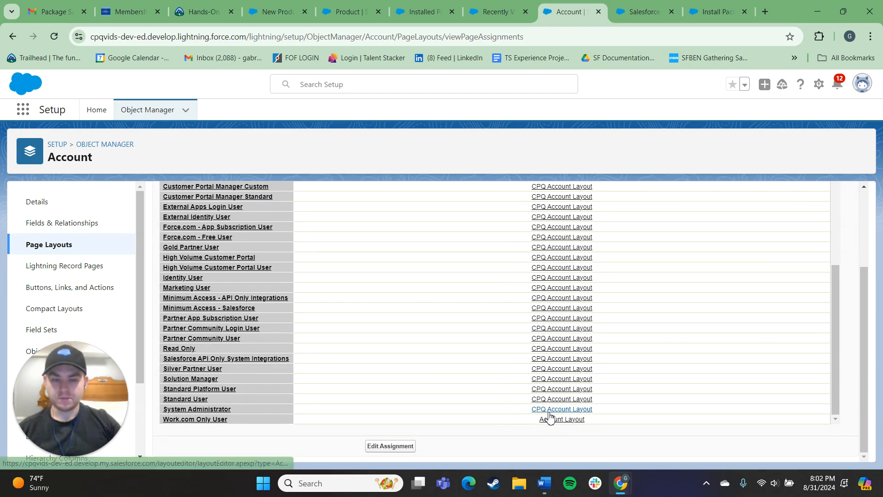
{"action": "left_click", "coordinate": [552, 409]}
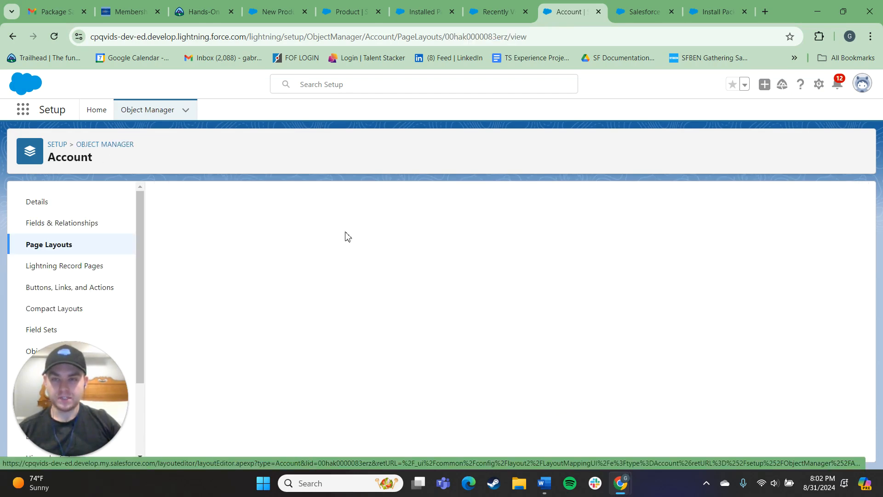
{"action": "left_click", "coordinate": [412, 246]}
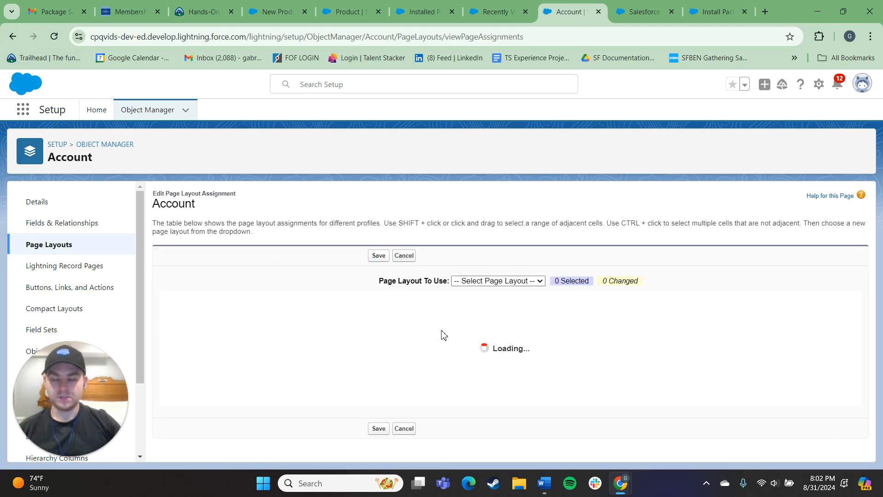
- Review the Account page layouts assigned to the profiles, marking the System Administrator row
{"action": "scroll", "coordinate": [424, 339], "scroll_direction": "up", "scroll_amount": 3}
{"action": "scroll", "coordinate": [237, 285], "scroll_direction": "up", "scroll_amount": 5}
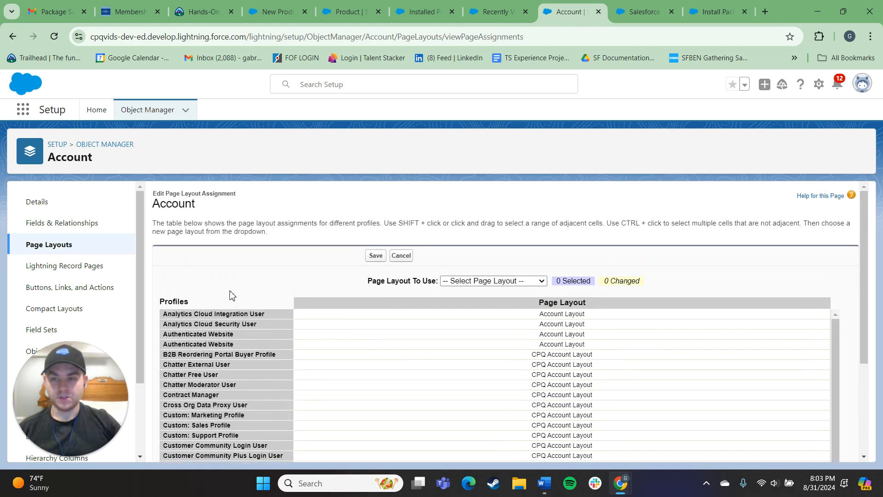
{"action": "scroll", "coordinate": [248, 325], "scroll_direction": "down", "scroll_amount": 3}
{"action": "scroll", "coordinate": [266, 329], "scroll_direction": "down", "scroll_amount": 5}
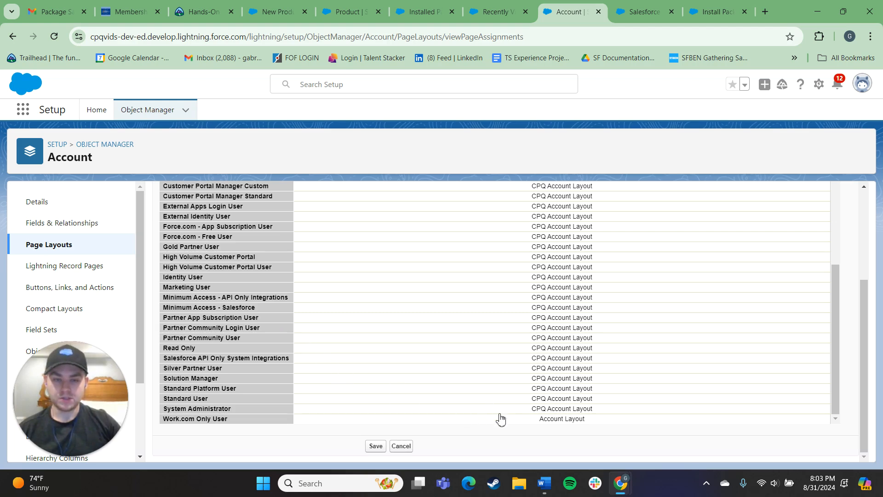
{"action": "left_click", "coordinate": [475, 411]}
{"action": "scroll", "coordinate": [524, 405], "scroll_direction": "up", "scroll_amount": 10}
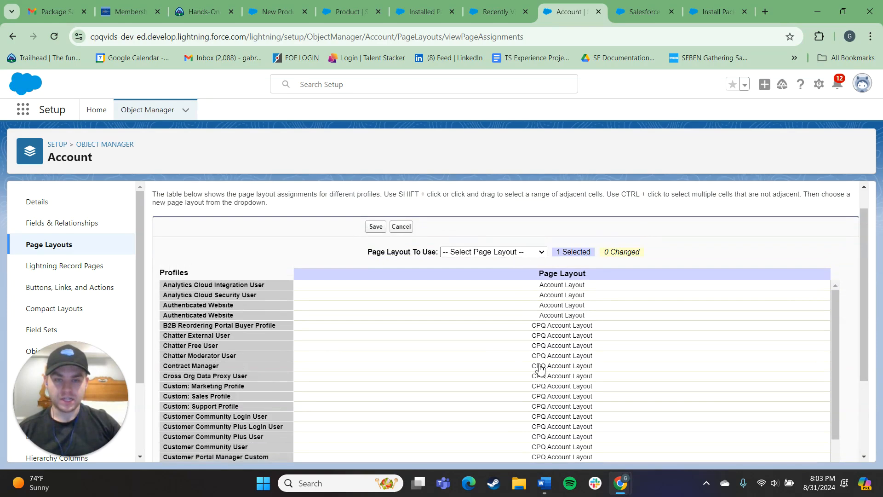
{"action": "scroll", "coordinate": [537, 364], "scroll_direction": "down", "scroll_amount": 10}
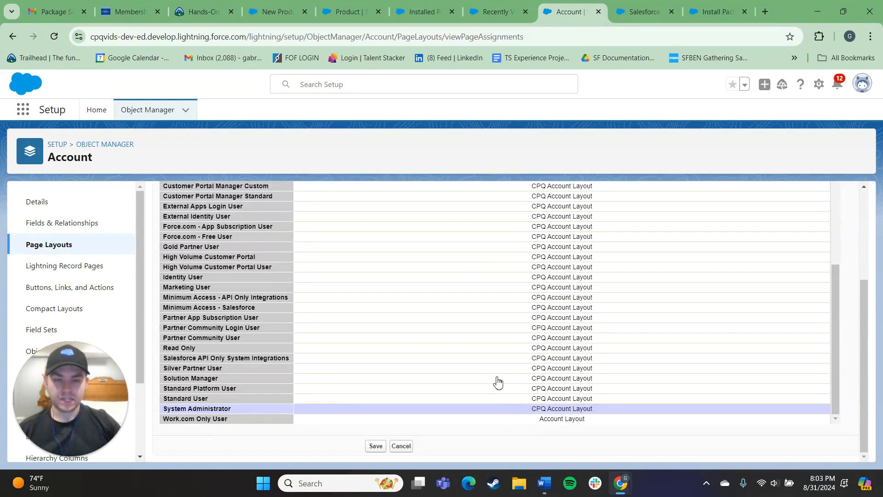
- Assign the CPQ Account Layout to the Standard User profile and save the page layout assignments
{"action": "left_click", "coordinate": [521, 398]}
{"action": "scroll", "coordinate": [533, 396], "scroll_direction": "up", "scroll_amount": 10}
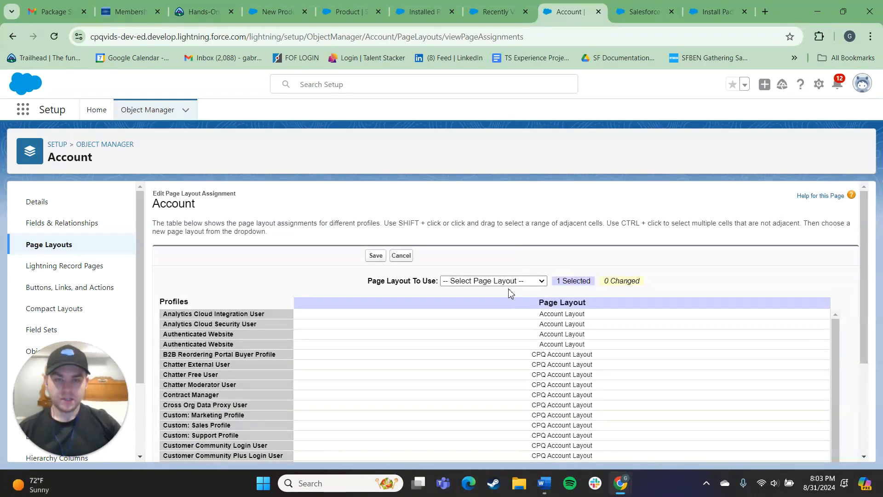
{"action": "left_click", "coordinate": [496, 281]}
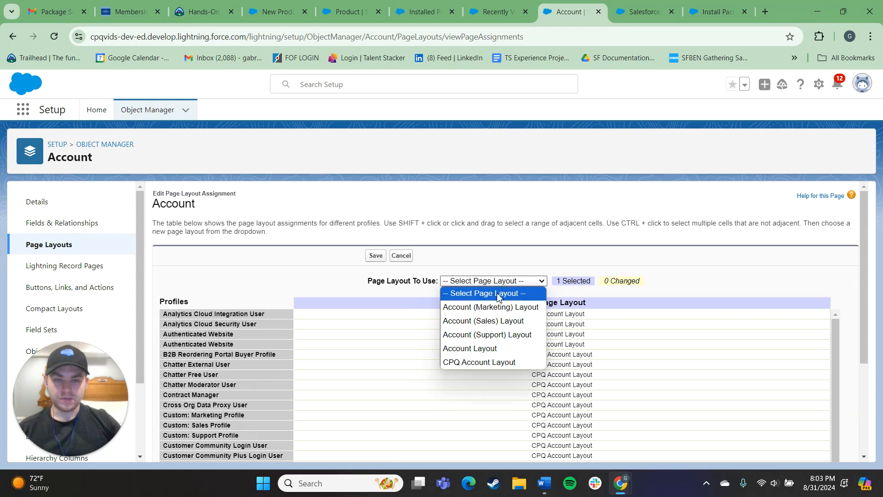
{"action": "left_click", "coordinate": [494, 363]}
{"action": "scroll", "coordinate": [445, 313], "scroll_direction": "down", "scroll_amount": 10}
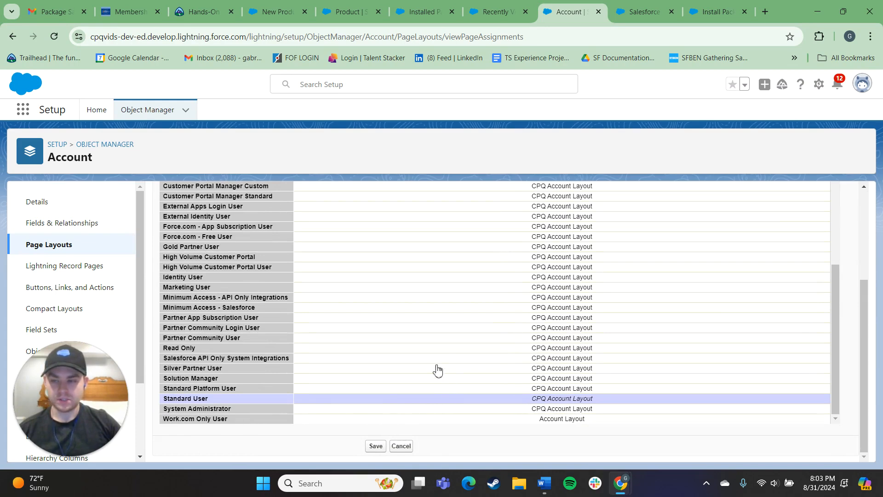
{"action": "scroll", "coordinate": [442, 375], "scroll_direction": "up", "scroll_amount": 10}
{"action": "left_click", "coordinate": [377, 260]}
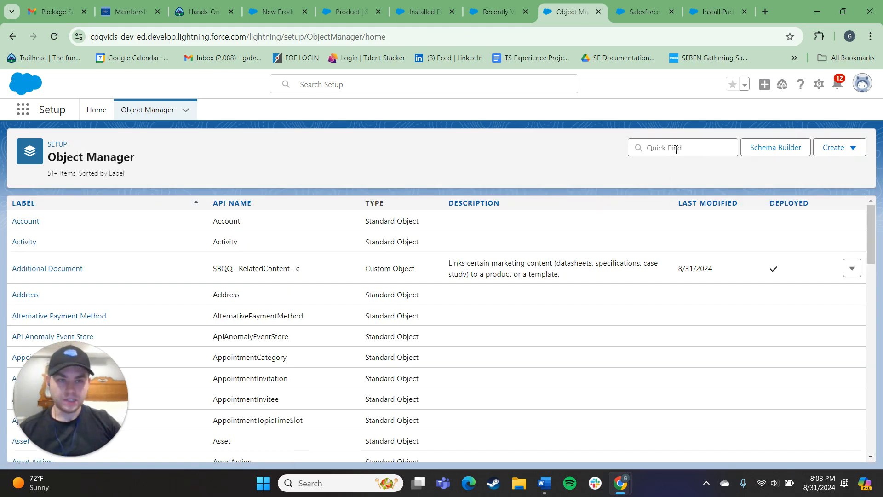
- Find the Contract object in Object Manager and open its page layout assignments for editing
{"action": "left_click", "coordinate": [674, 149]}
{"action": "type", "text": "co"}
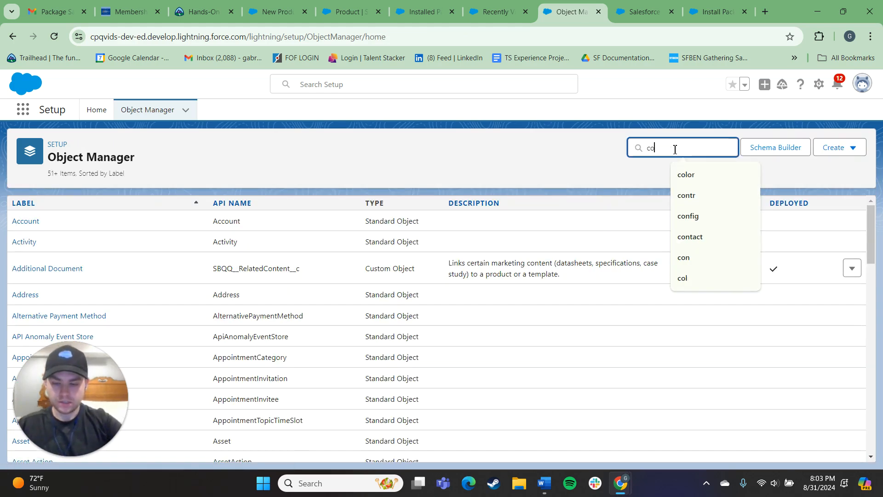
{"action": "type", "text": "ntr"}
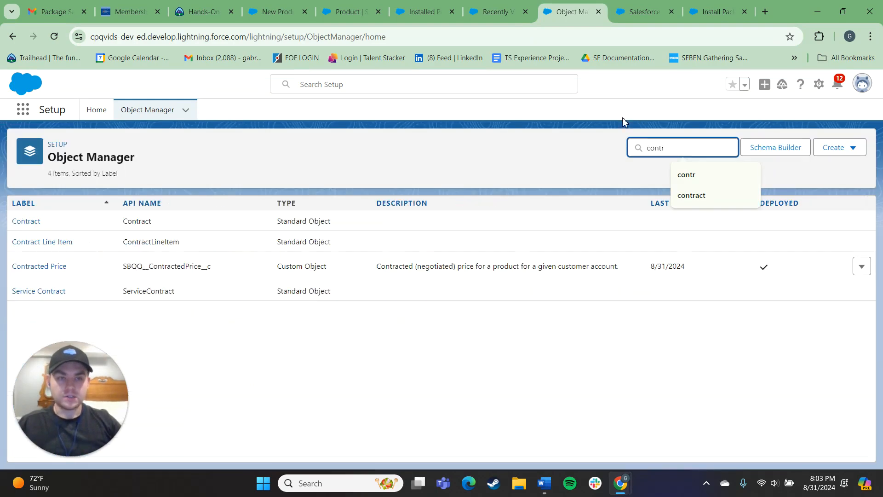
{"action": "left_click", "coordinate": [37, 222]}
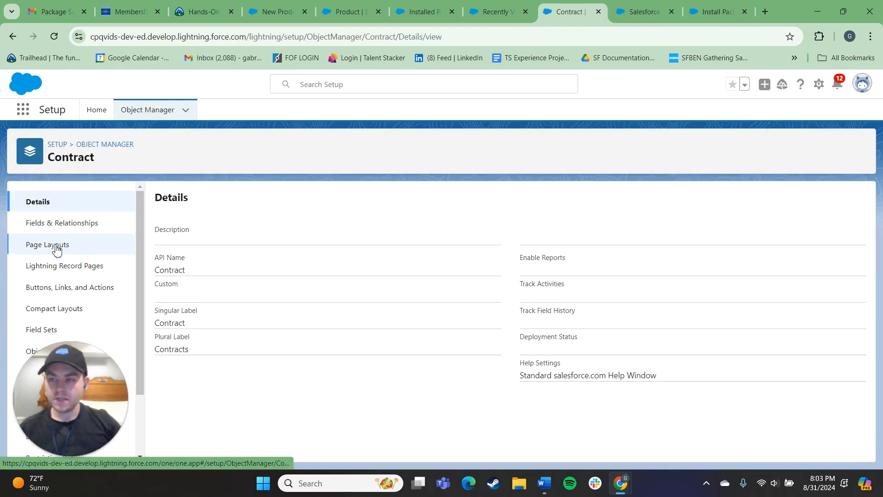
{"action": "left_click", "coordinate": [60, 245]}
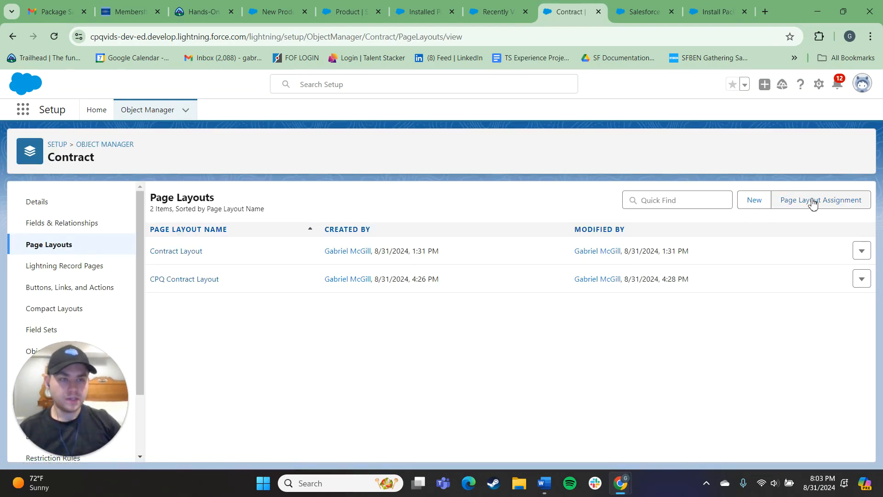
{"action": "left_click", "coordinate": [809, 201]}
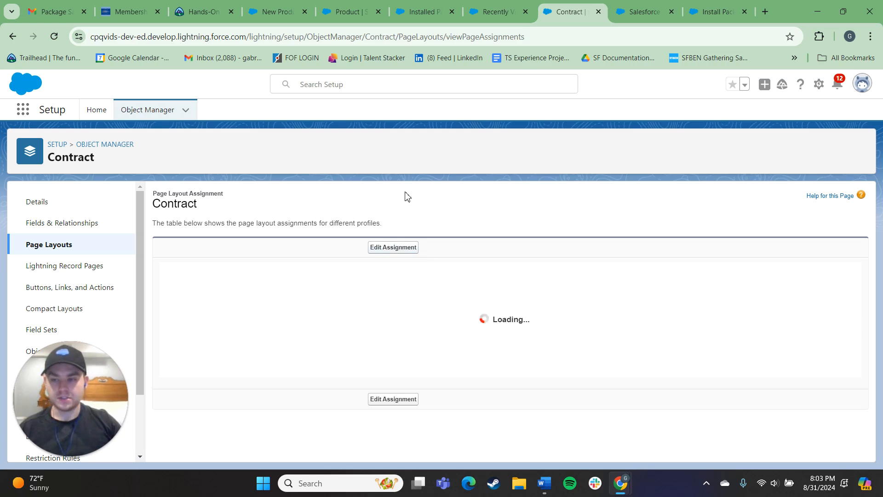
{"action": "left_click", "coordinate": [397, 244]}
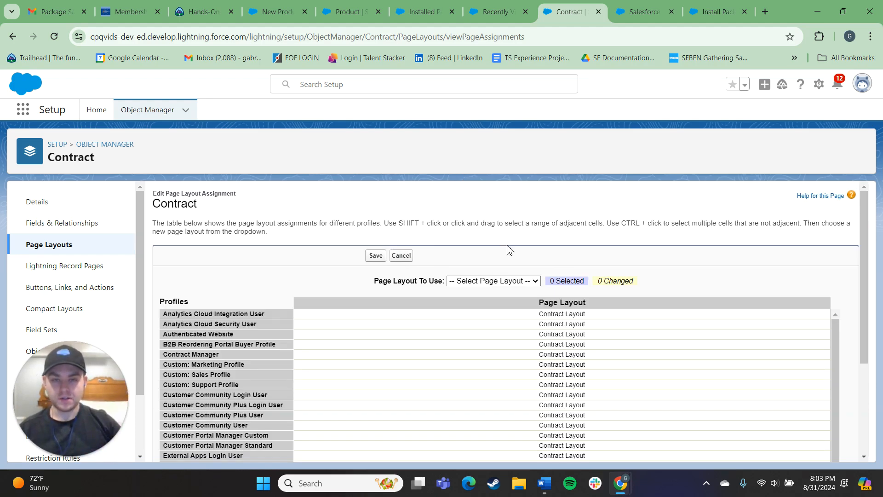
- Assign the CPQ Contract Layout to the Standard User profile in the Contract page layout assignments
{"action": "scroll", "coordinate": [506, 282], "scroll_direction": "down", "scroll_amount": 3}
{"action": "scroll", "coordinate": [501, 281], "scroll_direction": "up", "scroll_amount": 3}
{"action": "scroll", "coordinate": [529, 299], "scroll_direction": "down", "scroll_amount": 1}
{"action": "scroll", "coordinate": [565, 317], "scroll_direction": "up", "scroll_amount": 1}
{"action": "scroll", "coordinate": [502, 276], "scroll_direction": "down", "scroll_amount": 5}
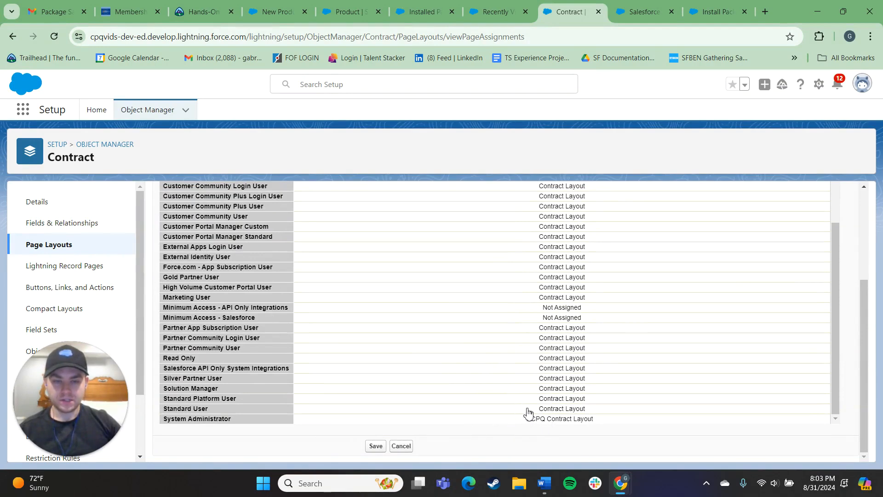
{"action": "scroll", "coordinate": [496, 359], "scroll_direction": "up", "scroll_amount": 1}
{"action": "scroll", "coordinate": [496, 359], "scroll_direction": "up", "scroll_amount": 4}
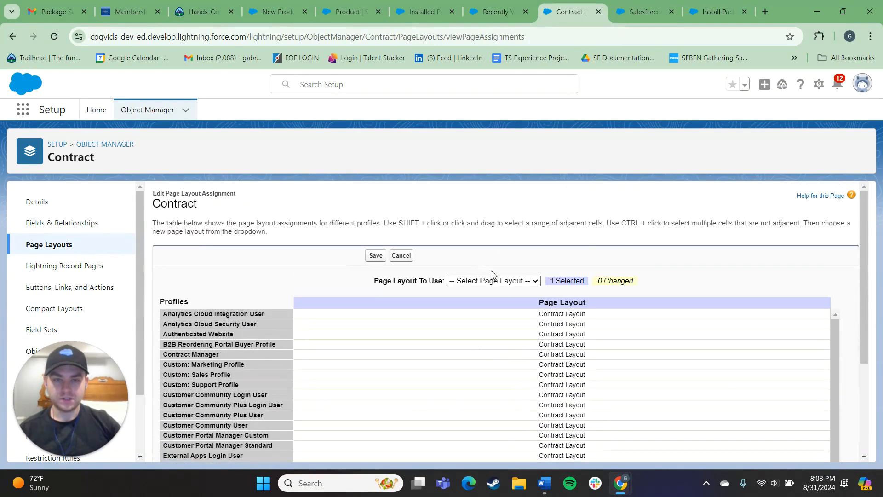
{"action": "left_click", "coordinate": [501, 281]}
{"action": "left_click", "coordinate": [491, 321]}
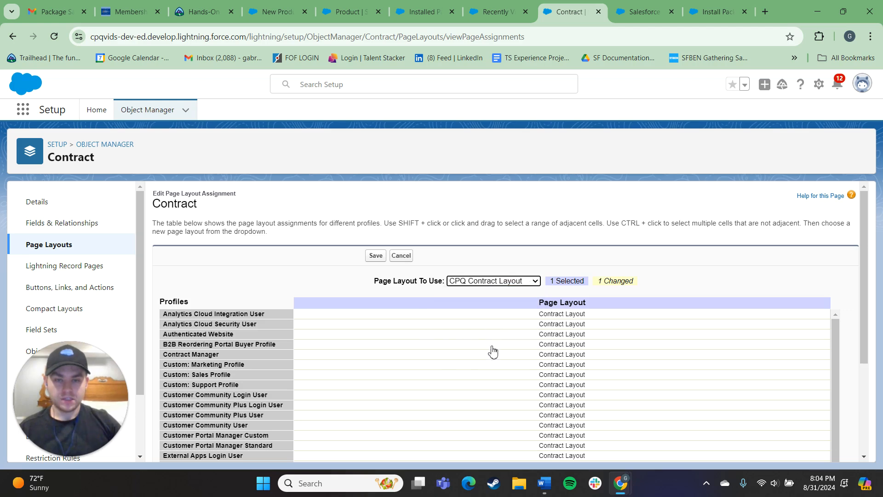
{"action": "scroll", "coordinate": [488, 345], "scroll_direction": "down", "scroll_amount": 5}
{"action": "scroll", "coordinate": [506, 350], "scroll_direction": "up", "scroll_amount": 5}
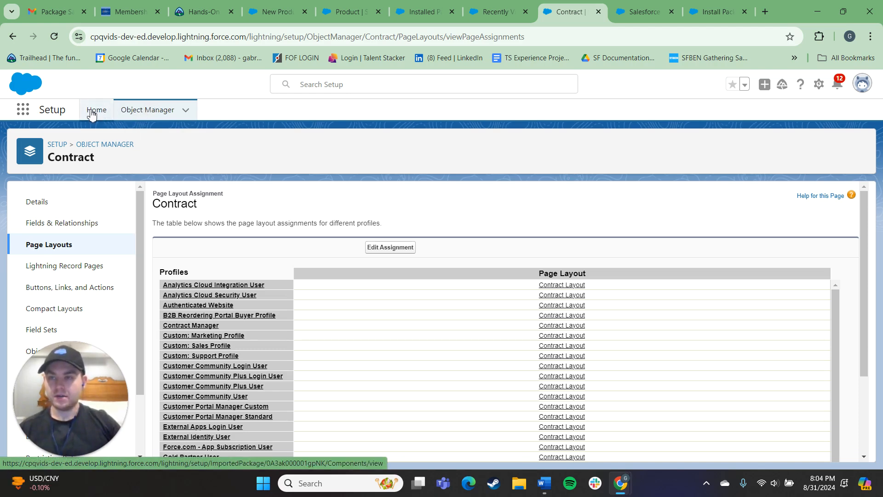
- Open the configuration of the installed Salesforce CPQ package and view its Pricing and Calculation settings
{"action": "left_click", "coordinate": [95, 113]}
{"action": "left_click", "coordinate": [68, 215]}
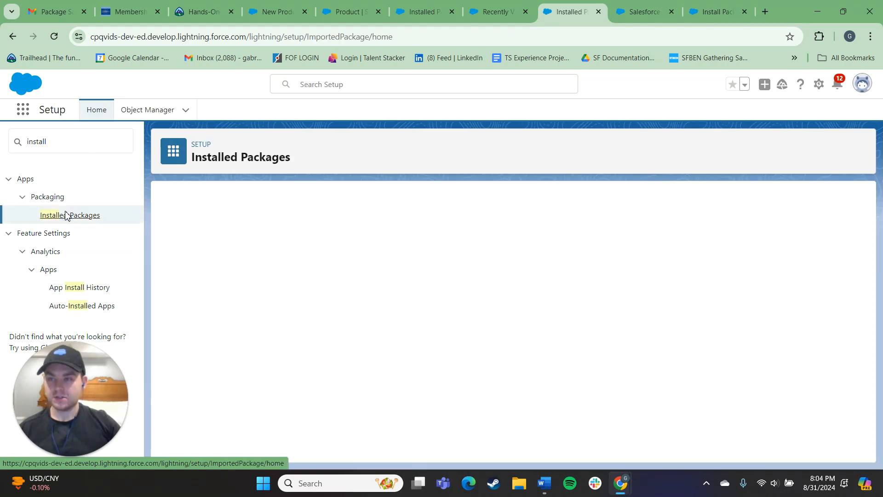
{"action": "left_click", "coordinate": [216, 322]}
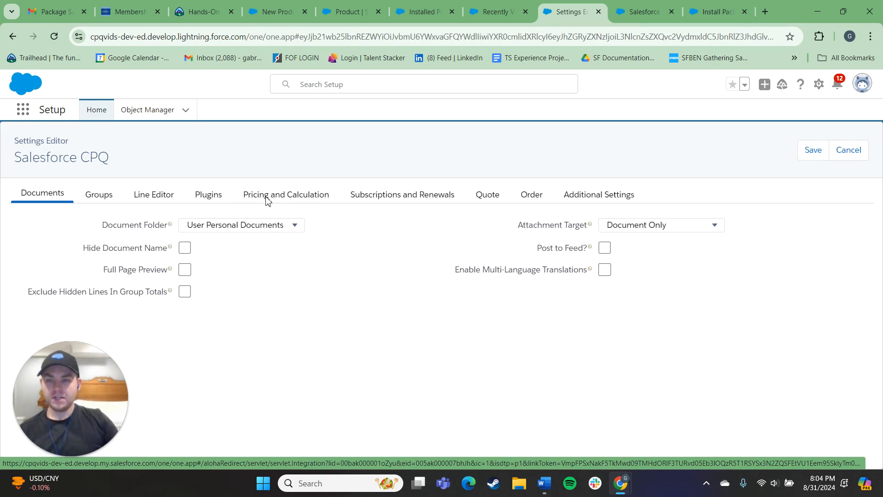
{"action": "left_click", "coordinate": [276, 195]}
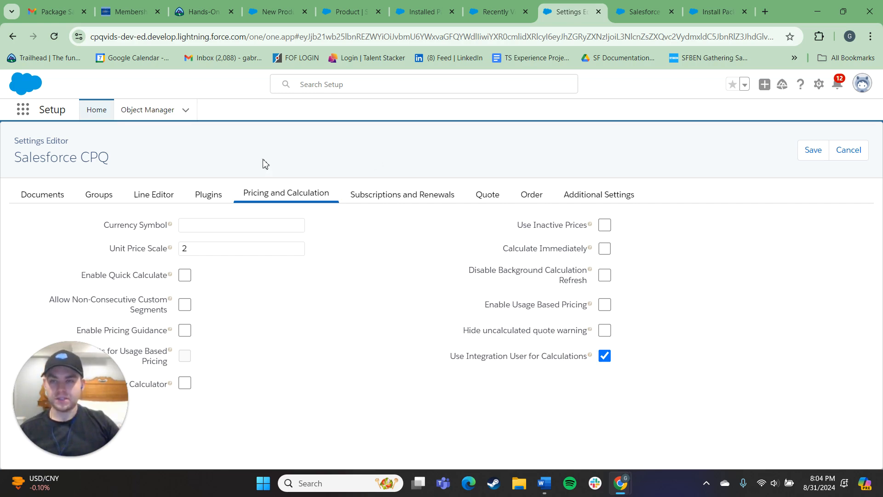
- Review the CPQ package's Plugins, Line Editor, Subscriptions and Renewals, Documents and Groups settings
{"action": "left_click", "coordinate": [206, 196]}
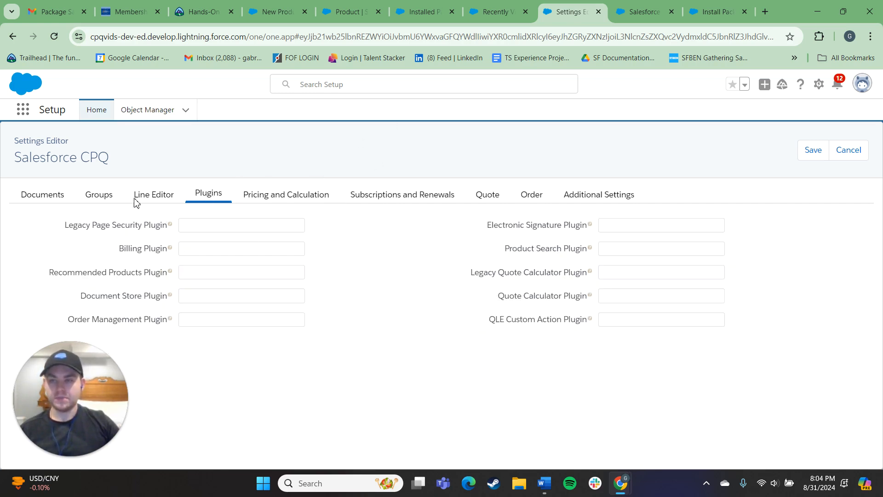
{"action": "left_click", "coordinate": [137, 197]}
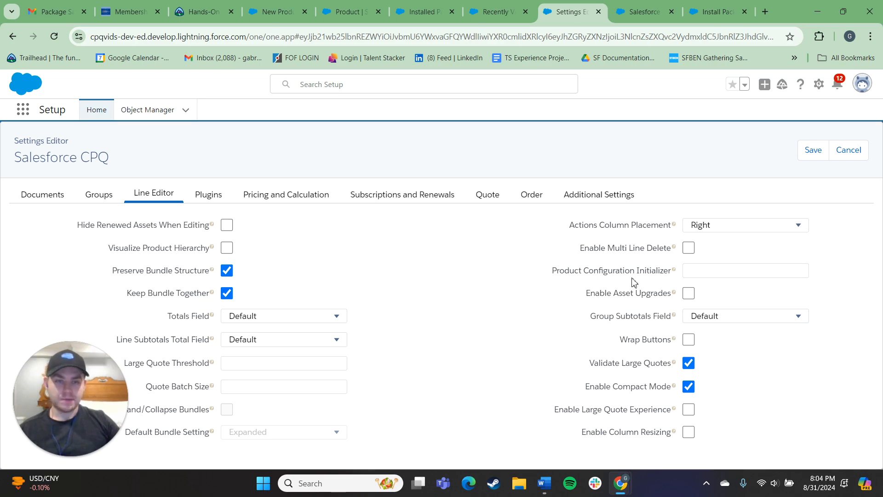
{"action": "left_click", "coordinate": [291, 204]}
{"action": "left_click", "coordinate": [376, 197]}
{"action": "left_click", "coordinate": [205, 197]}
{"action": "left_click", "coordinate": [284, 197]}
{"action": "left_click", "coordinate": [135, 196]}
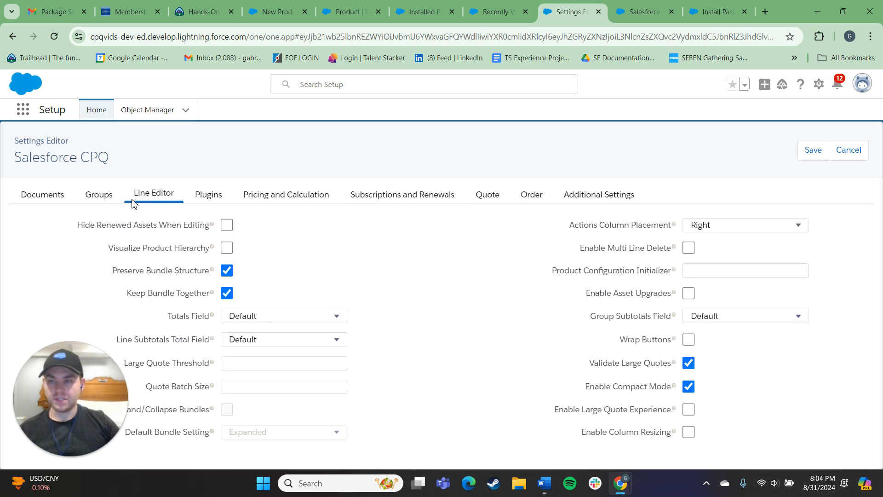
{"action": "left_click", "coordinate": [37, 198]}
{"action": "left_click", "coordinate": [93, 198]}
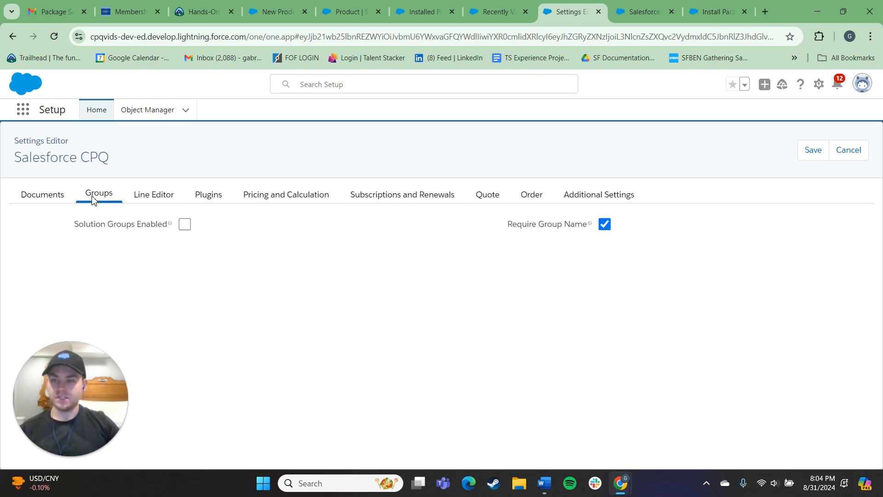
{"action": "left_click", "coordinate": [136, 200]}
- View the full list of apps in the App Launcher, checking the Salesforce CPQ entry
{"action": "left_click", "coordinate": [497, 11]}
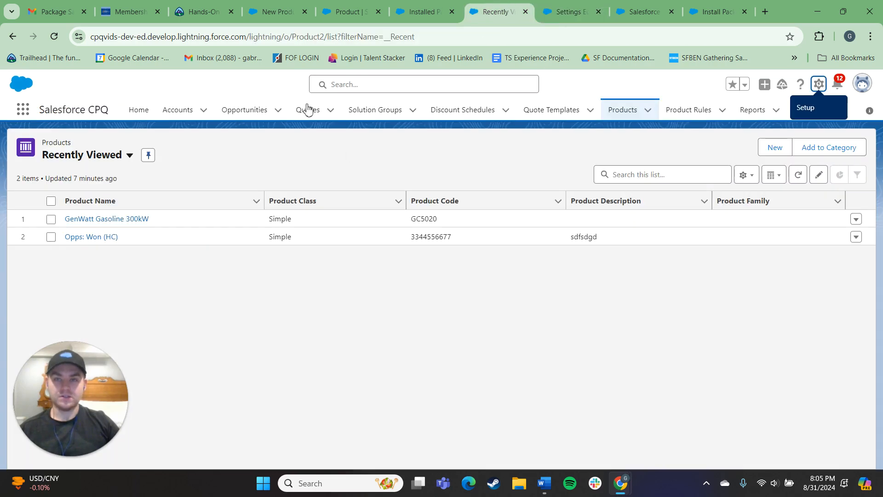
{"action": "left_click", "coordinate": [565, 13]}
{"action": "left_click", "coordinate": [19, 110]}
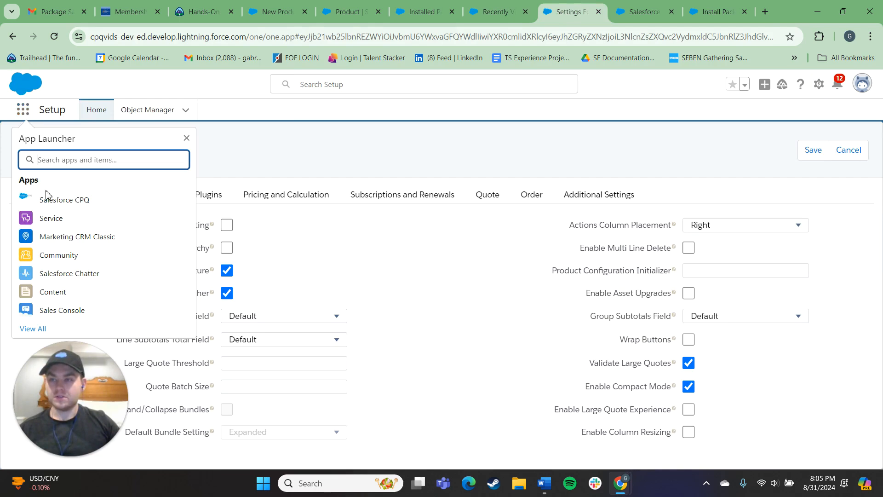
{"action": "left_click", "coordinate": [33, 328]}
{"action": "left_click_drag", "start_coordinate": [211, 223], "coordinate": [231, 251]}
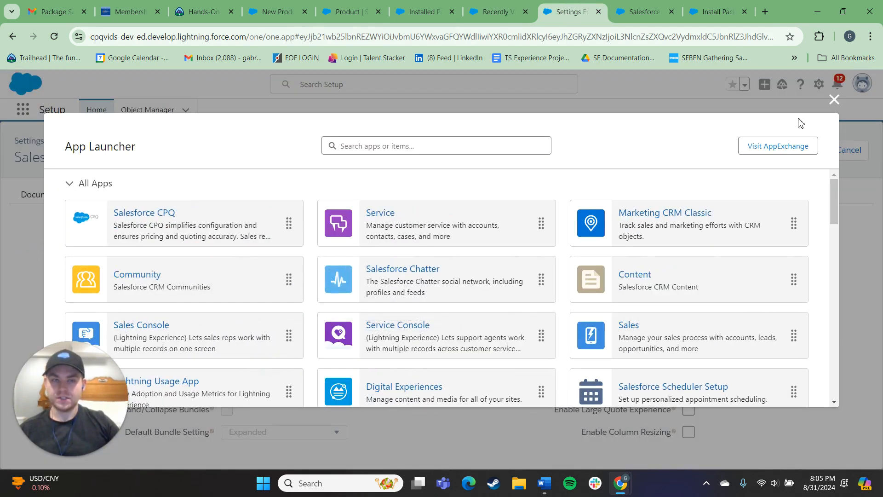
{"action": "left_click", "coordinate": [834, 100]}
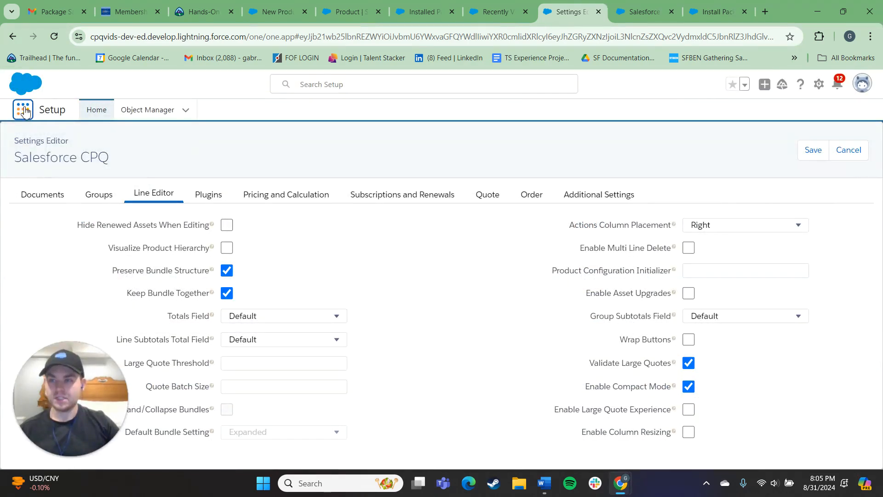
- Open the Salesforce CPQ app in a new browser tab, open the recently viewed draft quote and check its available actions
{"action": "left_click", "coordinate": [23, 109]}
{"action": "right_click", "coordinate": [61, 200]}
{"action": "left_click", "coordinate": [92, 207]}
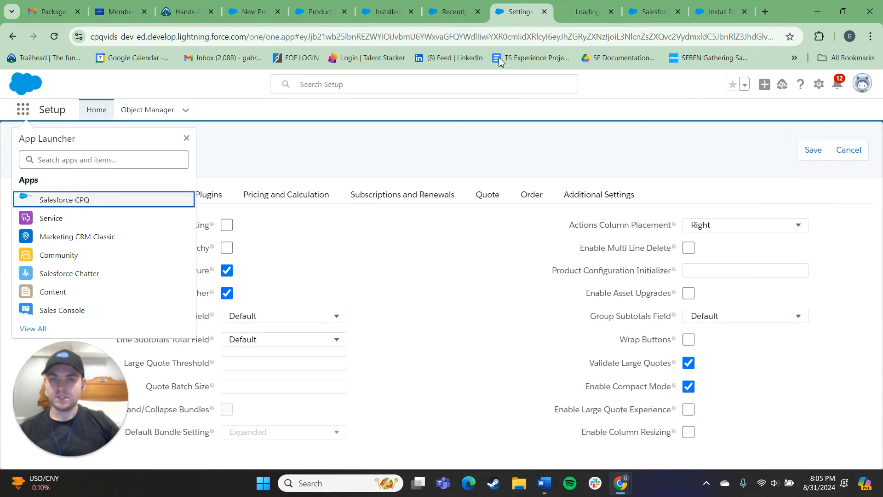
{"action": "left_click", "coordinate": [586, 12]}
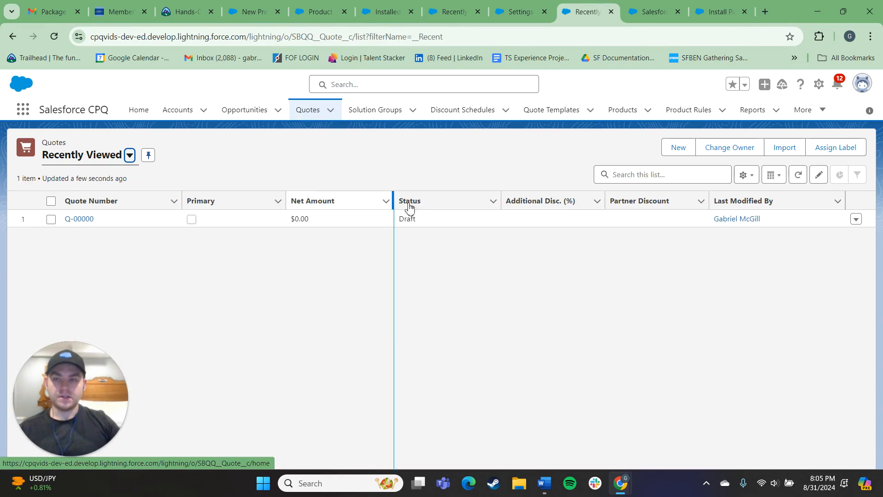
{"action": "left_click", "coordinate": [82, 220]}
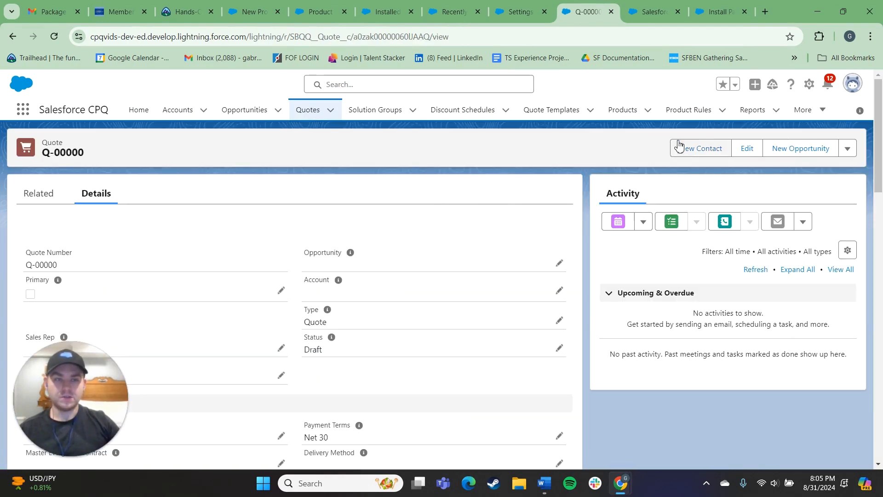
{"action": "left_click", "coordinate": [845, 146]}
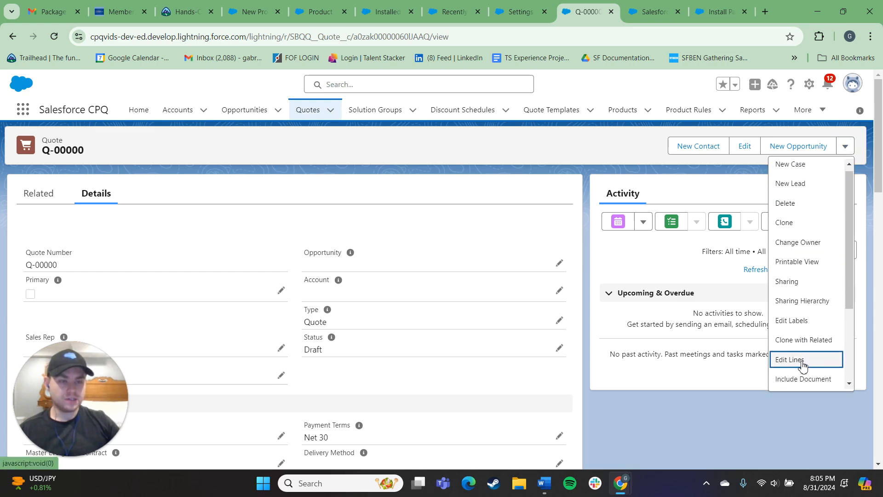
- Edit the quote record page in Lightning App Builder and migrate its dynamic actions from the Quote Layout
{"action": "left_click", "coordinate": [810, 84]}
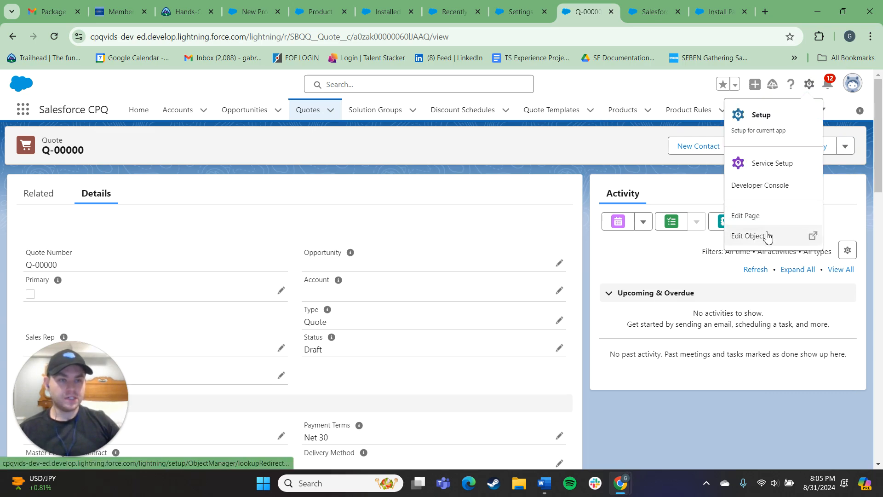
{"action": "left_click", "coordinate": [748, 215]}
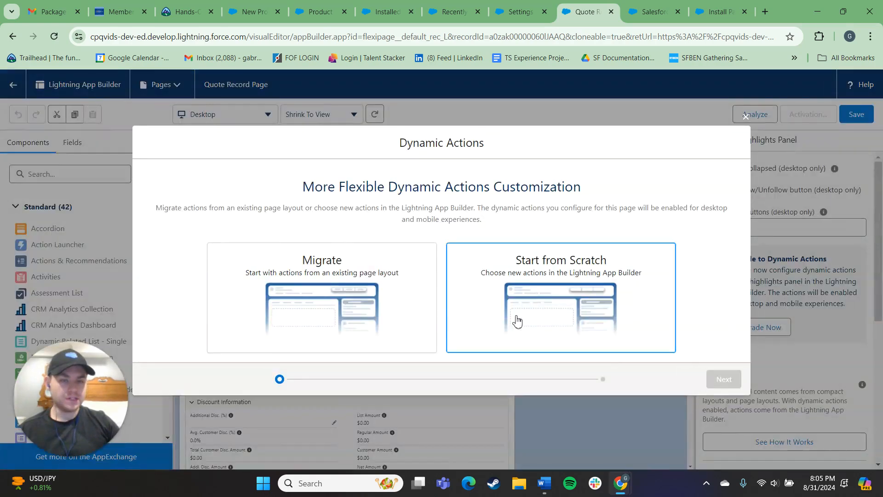
{"action": "left_click", "coordinate": [383, 322]}
{"action": "left_click", "coordinate": [723, 379]}
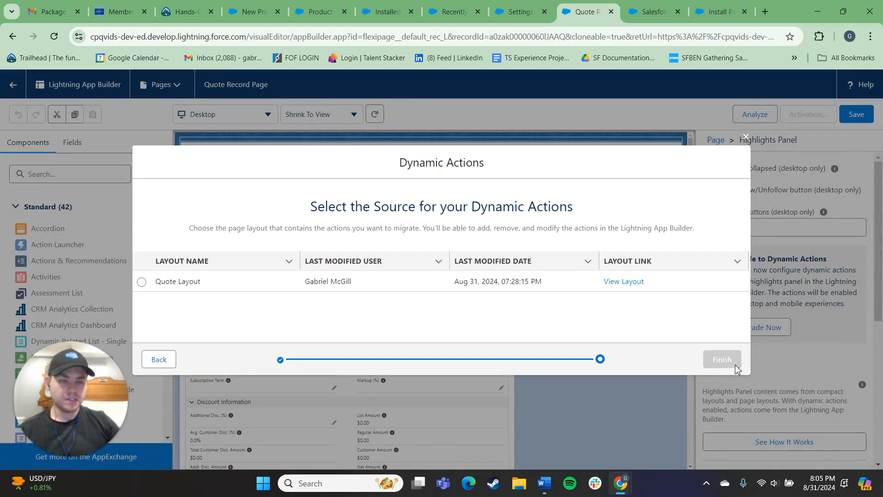
{"action": "left_click", "coordinate": [141, 282]}
{"action": "left_click", "coordinate": [726, 360]}
- Set the Highlights Panel's visible action buttons to 7 and move the Edit Lines action to the start of the action list
{"action": "left_click", "coordinate": [734, 231]}
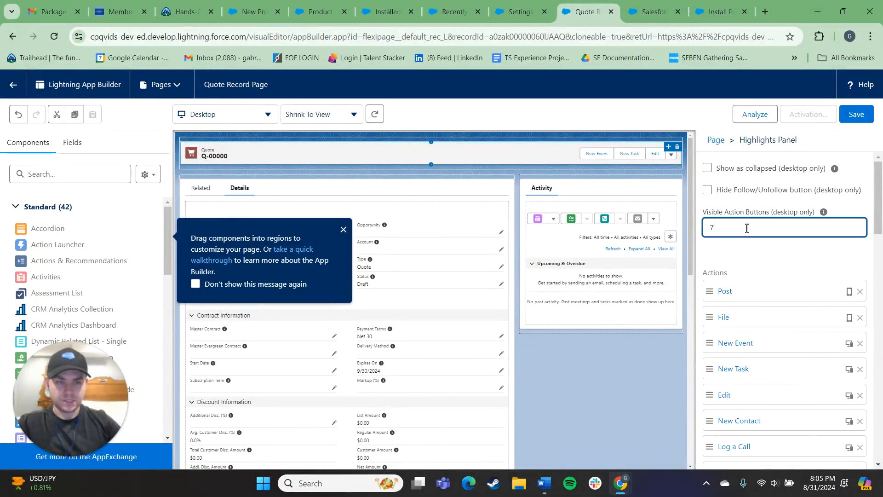
{"action": "scroll", "coordinate": [795, 357], "scroll_direction": "down", "scroll_amount": 12}
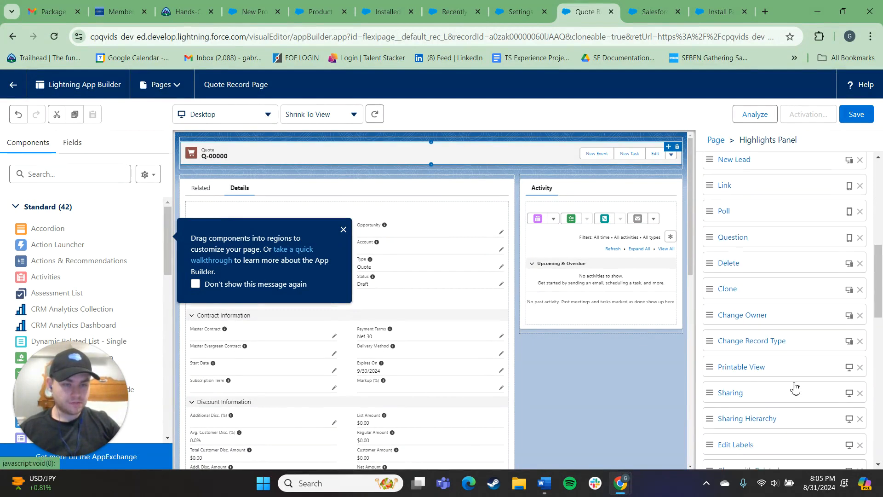
{"action": "mouse_move", "coordinate": [765, 348]}
{"action": "left_mouse_down"}
{"action": "mouse_move", "coordinate": [754, 166]}
{"action": "mouse_move", "coordinate": [768, 342]}
{"action": "left_mouse_up"}
{"action": "mouse_move", "coordinate": [752, 289]}
{"action": "left_mouse_down"}
{"action": "mouse_move", "coordinate": [723, 203]}
{"action": "mouse_move", "coordinate": [754, 187]}
{"action": "mouse_move", "coordinate": [754, 286]}
{"action": "left_mouse_up"}
{"action": "left_click_drag", "start_coordinate": [746, 355], "coordinate": [745, 205]}
{"action": "left_click_drag", "start_coordinate": [747, 324], "coordinate": [747, 236]}
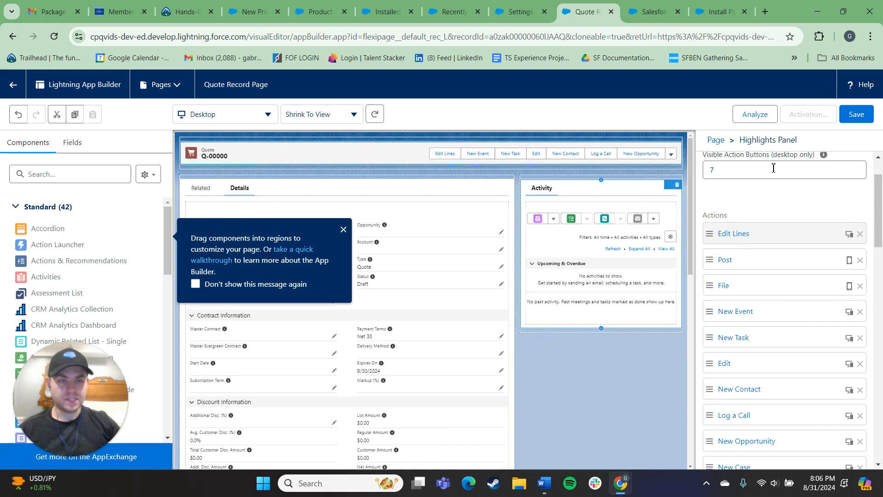
- Save the Quote Record Page and activate it as the org default for desktop and phone
{"action": "left_click", "coordinate": [859, 116]}
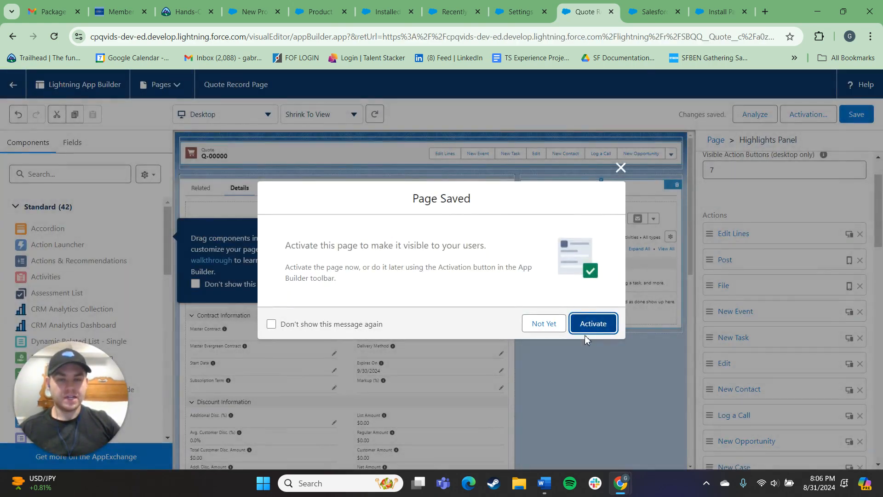
{"action": "left_click", "coordinate": [586, 328]}
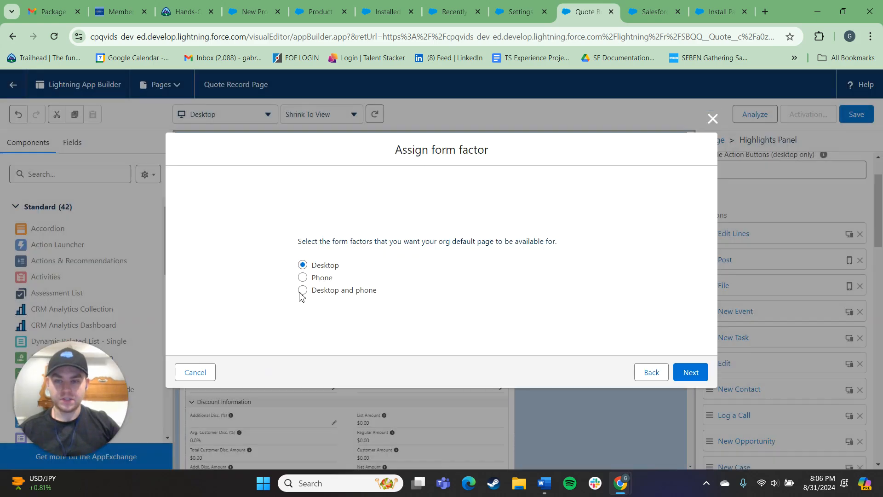
{"action": "left_click", "coordinate": [302, 291]}
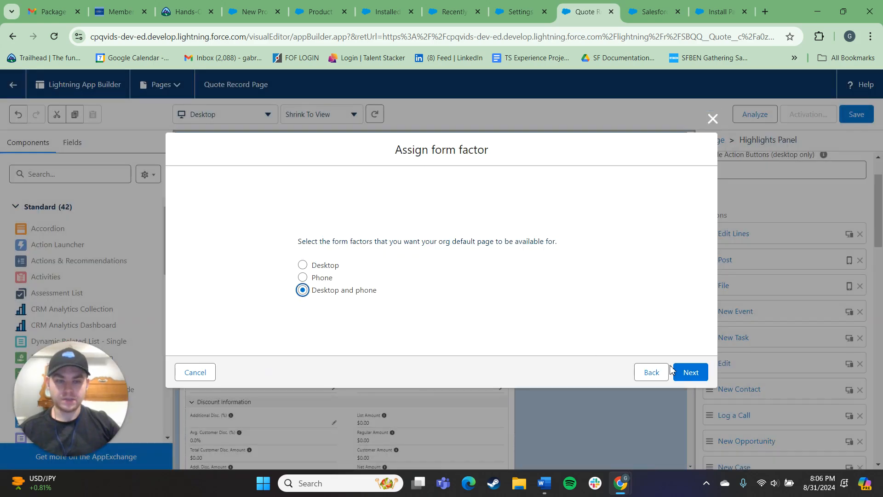
{"action": "left_click", "coordinate": [690, 372]}
{"action": "left_click", "coordinate": [690, 348]}
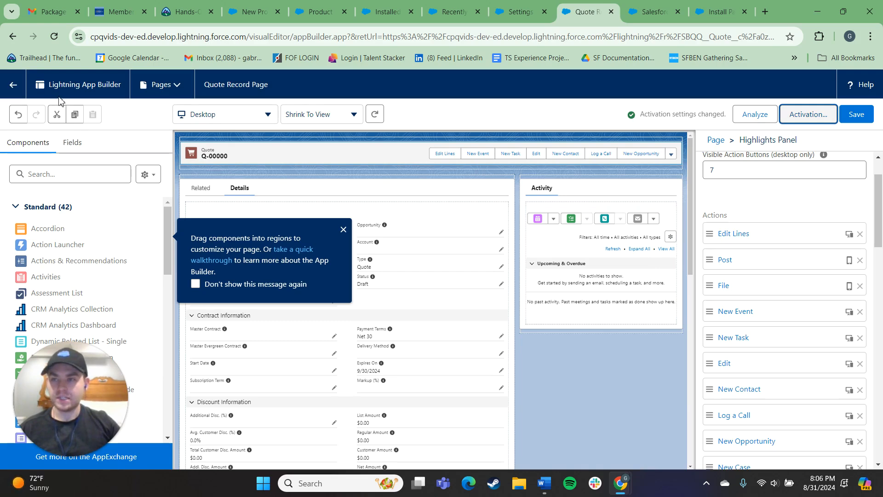
- Return to the draft quote, open its line editor and add the GenWatt Diesel 10kW product
{"action": "left_click", "coordinate": [13, 85]}
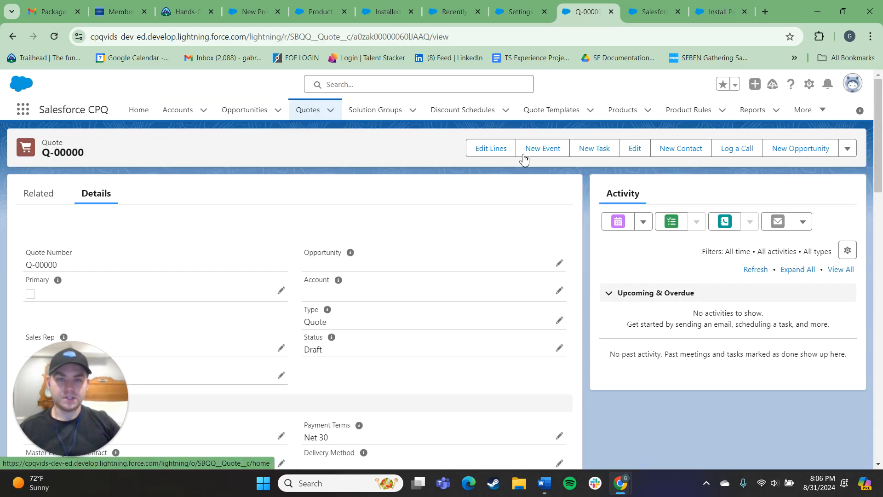
{"action": "left_click", "coordinate": [491, 151]}
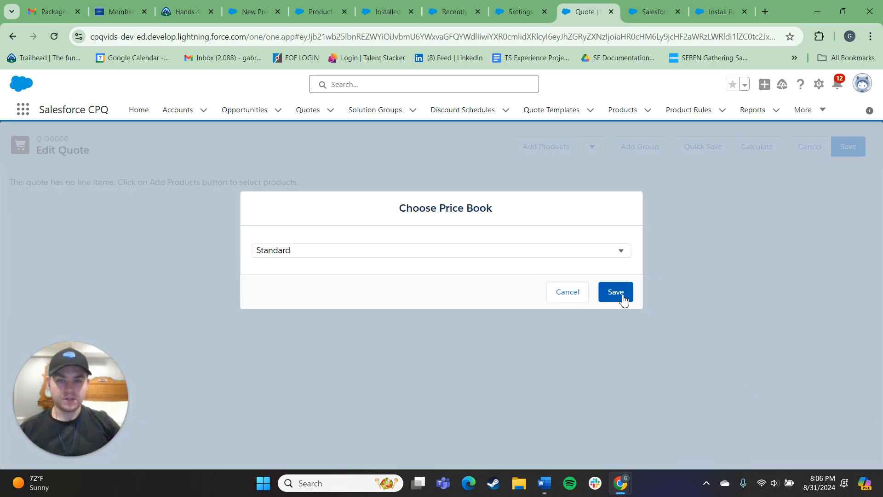
{"action": "left_click", "coordinate": [624, 299]}
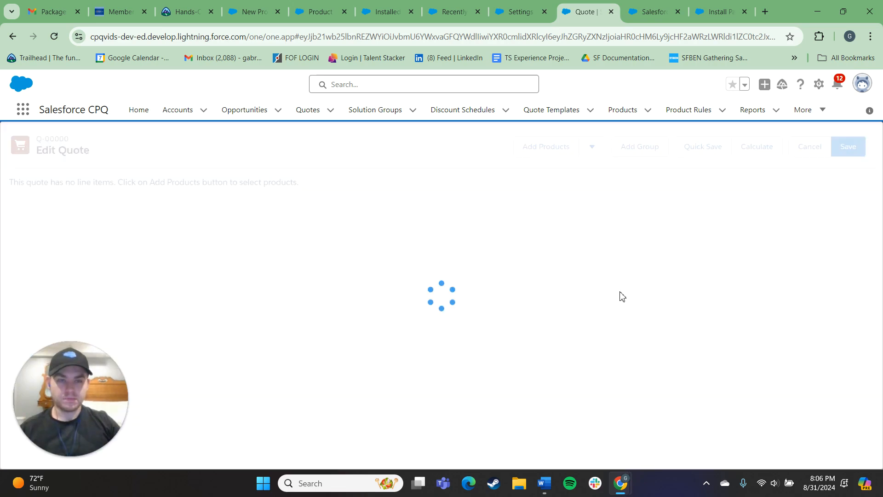
{"action": "left_click", "coordinate": [541, 152]}
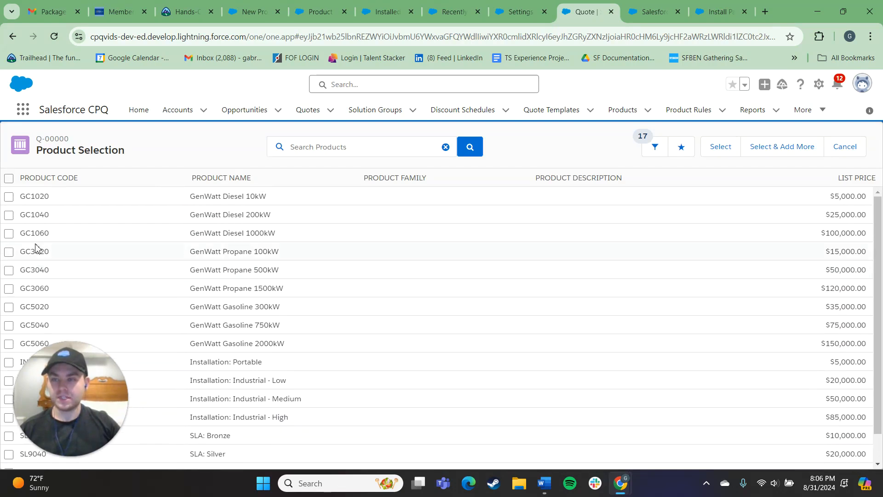
{"action": "left_click", "coordinate": [9, 196]}
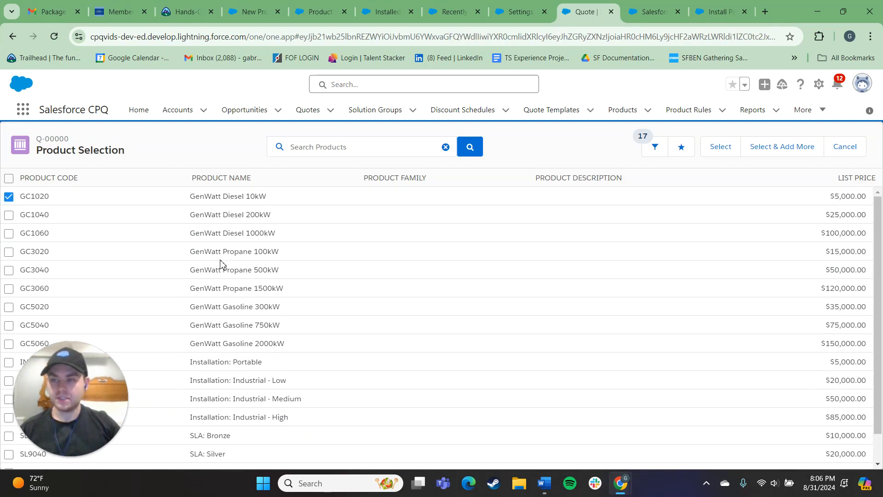
{"action": "left_click", "coordinate": [729, 146]}
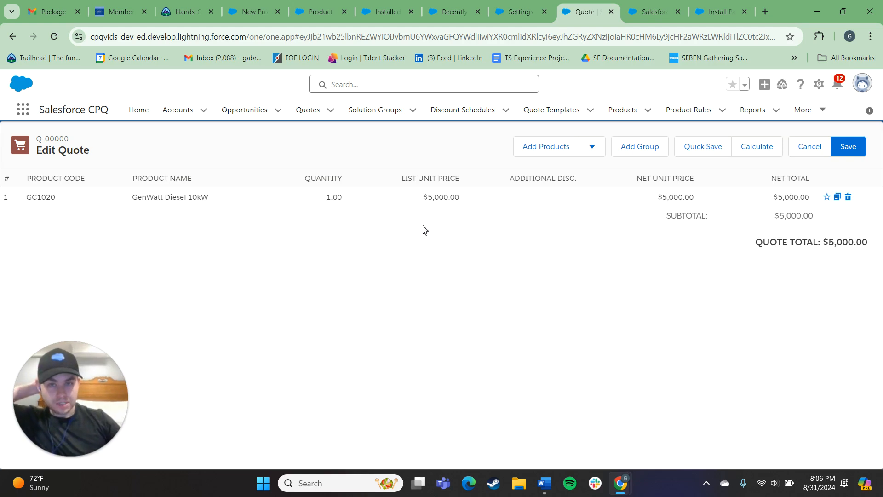
- Add the GenWatt Diesel 1000kW product to the quote as a second line
{"action": "left_click", "coordinate": [551, 147]}
{"action": "left_click", "coordinate": [9, 233]}
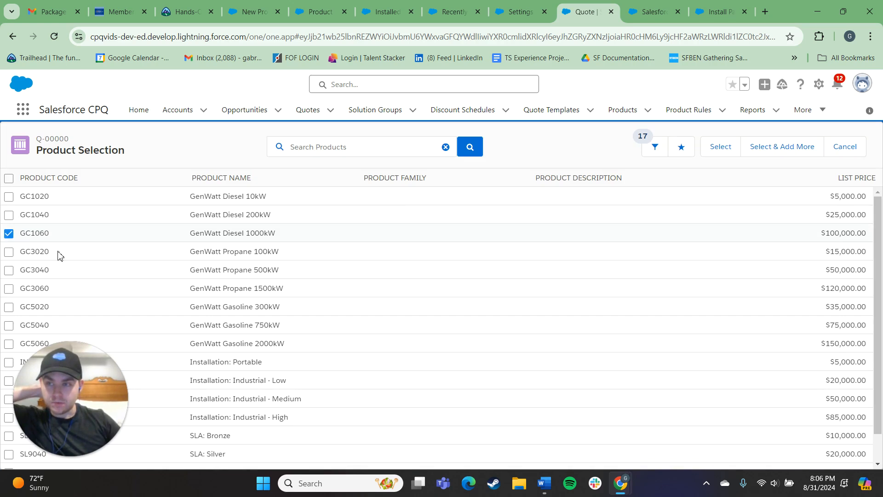
{"action": "left_click", "coordinate": [731, 148]}
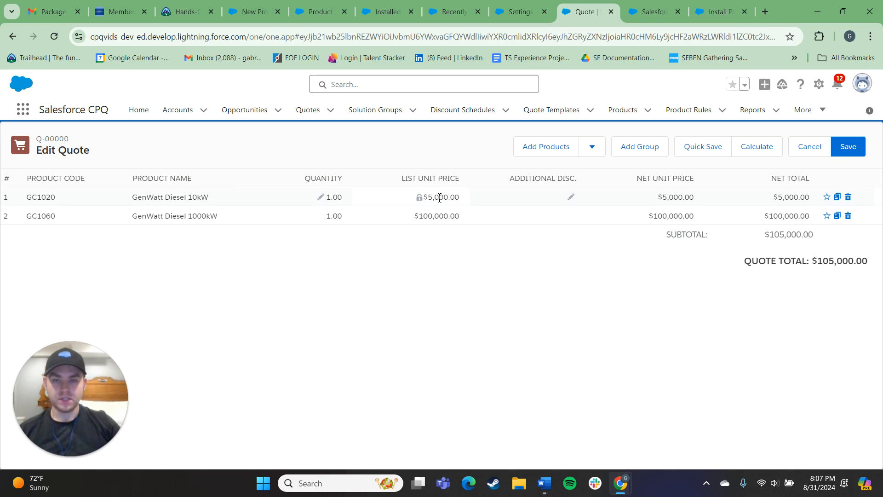
- Set the GenWatt Diesel 10kW line's quantity to 13 and save the quote, reopening its lines to check the saved values
{"action": "left_click", "coordinate": [322, 201]}
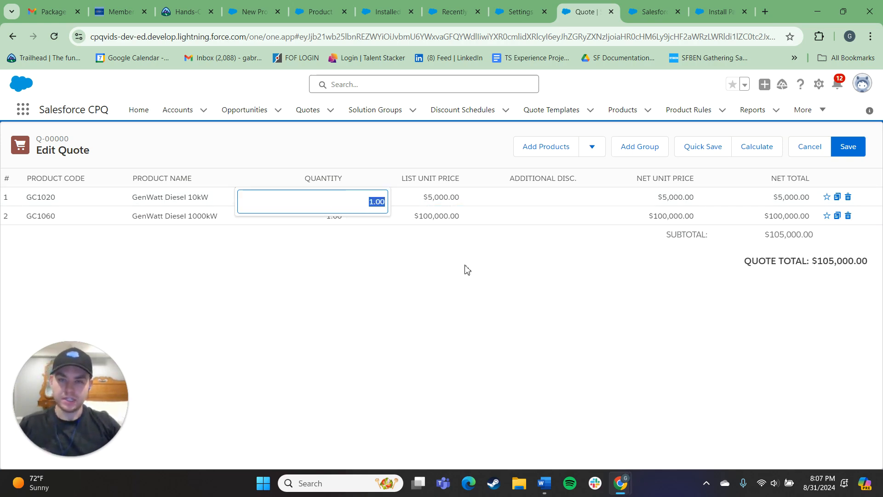
{"action": "left_click", "coordinate": [373, 202]}
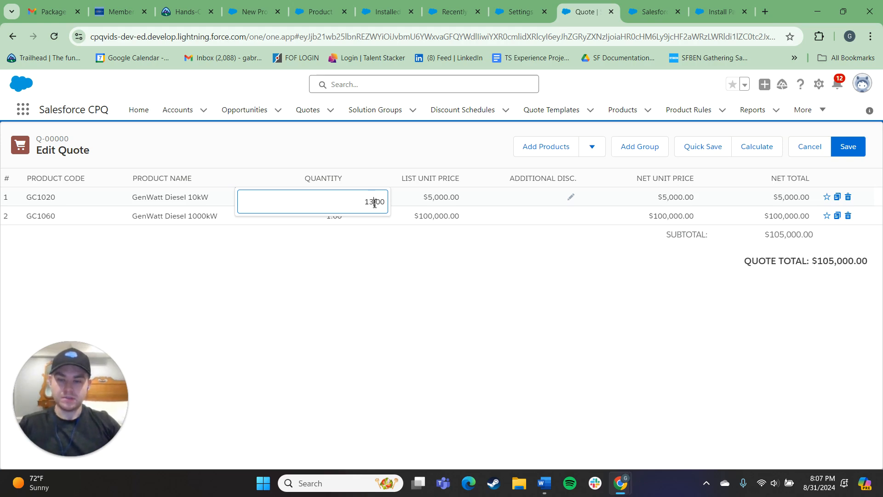
{"action": "left_click", "coordinate": [422, 250]}
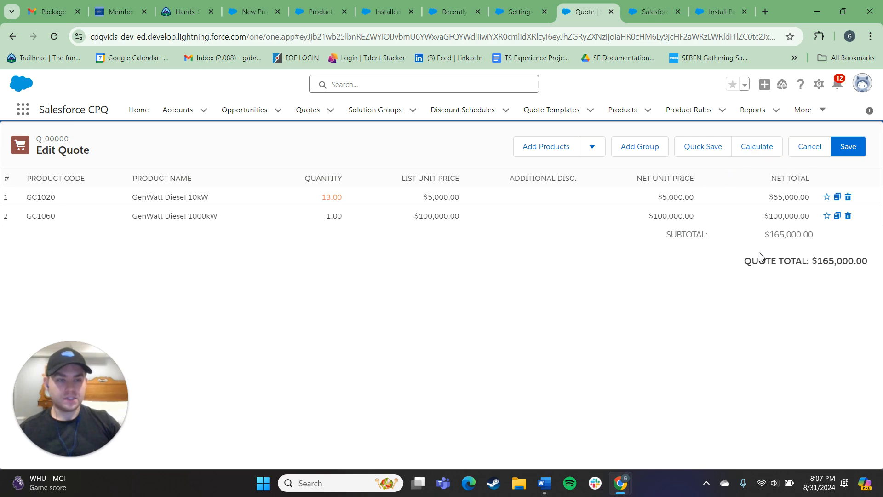
{"action": "left_click", "coordinate": [847, 147]}
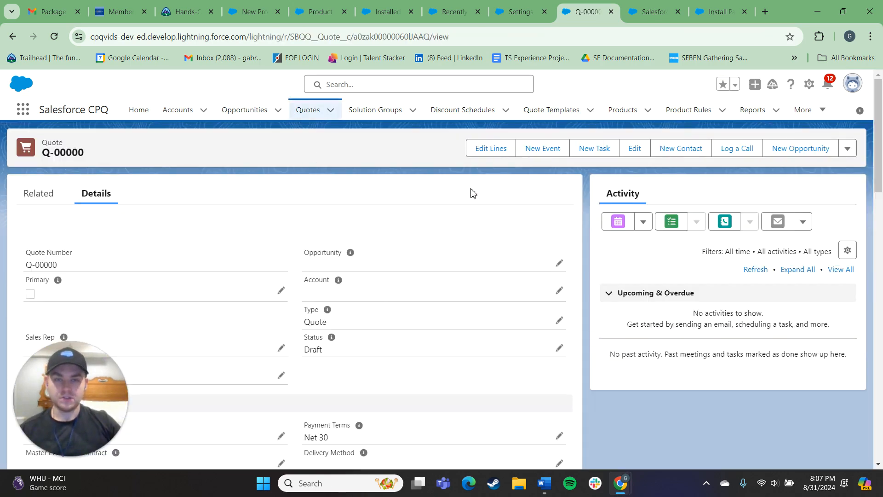
{"action": "left_click", "coordinate": [489, 147]}
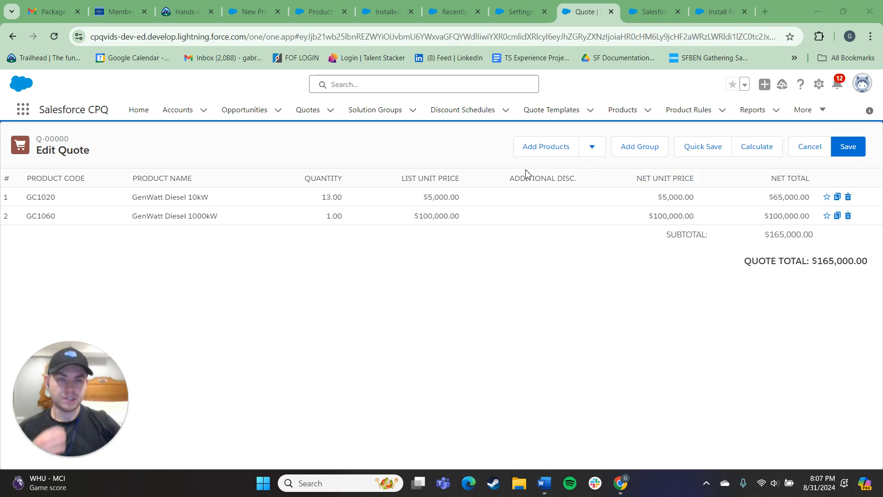
- Open a new product form from the Products list and check which fields its layout offers
{"action": "left_click", "coordinate": [628, 110]}
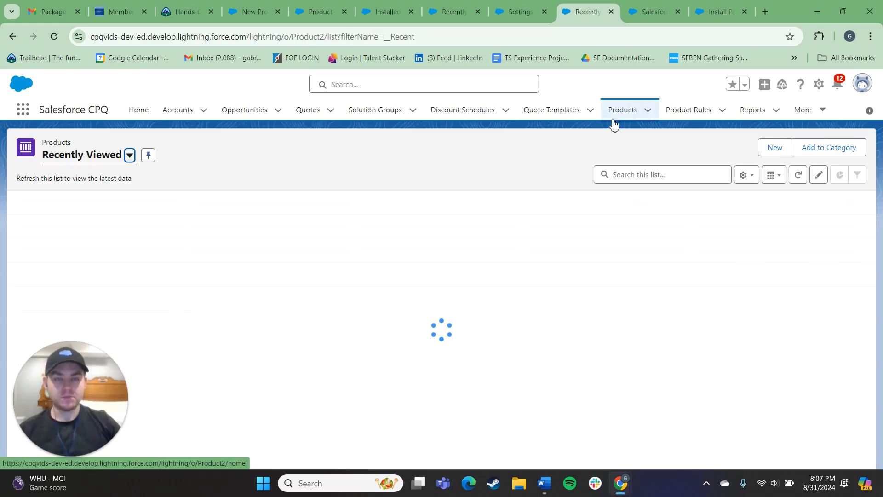
{"action": "left_click", "coordinate": [775, 147]}
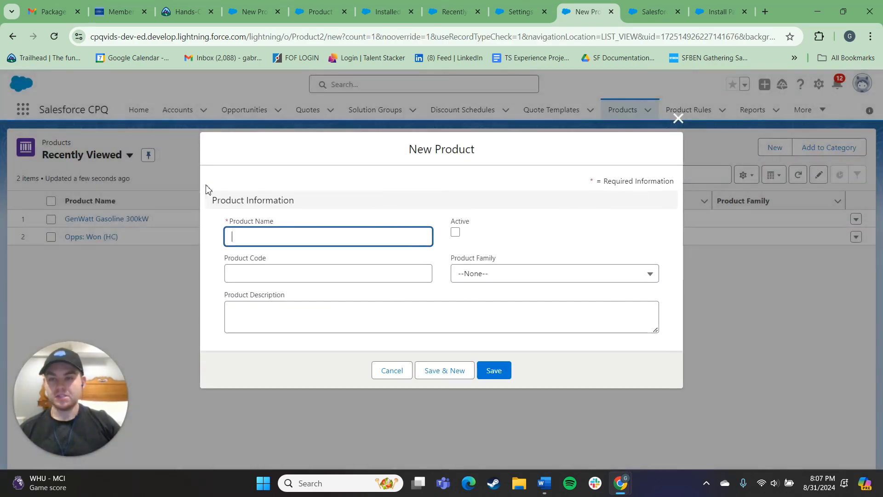
{"action": "left_click", "coordinate": [215, 195]}
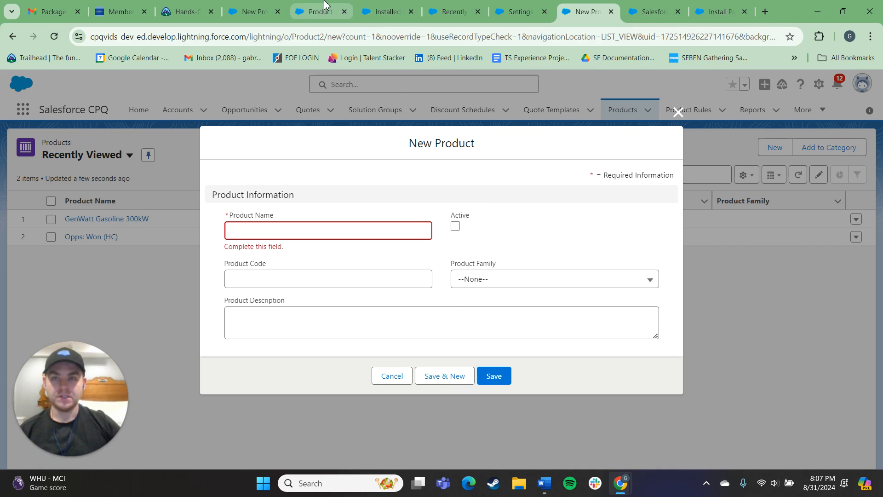
- Switch to the other org's New Product form and examine its CPQ sections, including Pricing, Subscriptions, Upgrades and Renewals
{"action": "mouse_move", "coordinate": [324, 4]}
{"action": "mouse_move", "coordinate": [261, 5]}
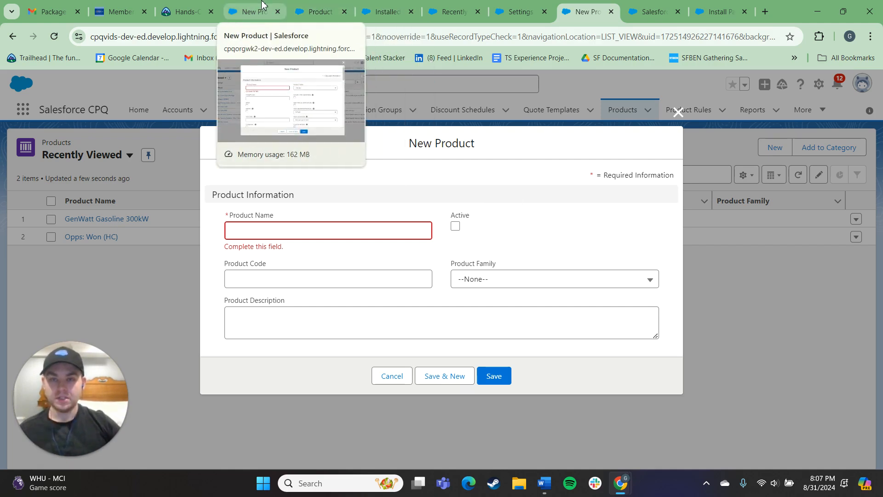
{"action": "left_click", "coordinate": [261, 7]}
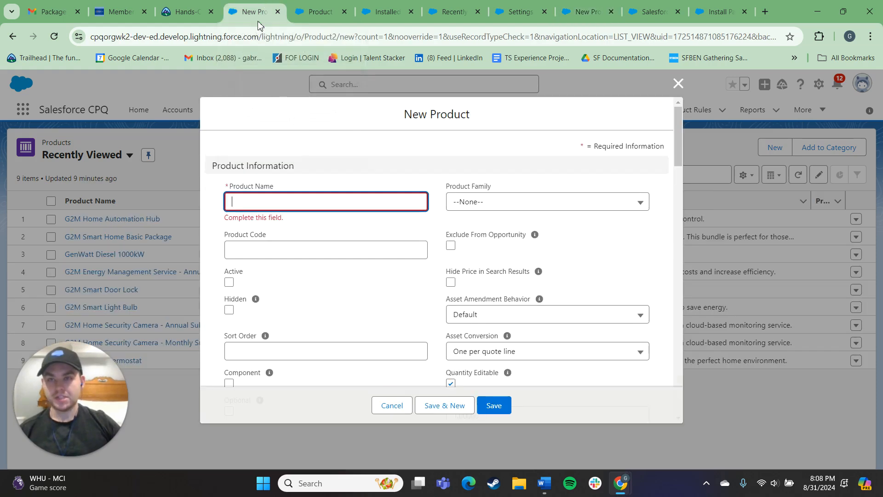
{"action": "scroll", "coordinate": [497, 205], "scroll_direction": "down", "scroll_amount": 4}
{"action": "scroll", "coordinate": [502, 241], "scroll_direction": "up", "scroll_amount": 4}
{"action": "scroll", "coordinate": [451, 230], "scroll_direction": "down", "scroll_amount": 1}
{"action": "scroll", "coordinate": [441, 231], "scroll_direction": "down", "scroll_amount": 15}
{"action": "scroll", "coordinate": [464, 262], "scroll_direction": "up", "scroll_amount": 3}
{"action": "scroll", "coordinate": [428, 258], "scroll_direction": "down", "scroll_amount": 1}
{"action": "left_click", "coordinate": [276, 181]}
{"action": "left_click", "coordinate": [318, 184]}
{"action": "left_click", "coordinate": [469, 185]}
{"action": "left_click", "coordinate": [491, 184]}
{"action": "left_click", "coordinate": [491, 185]}
{"action": "left_click", "coordinate": [492, 184]}
{"action": "scroll", "coordinate": [391, 193], "scroll_direction": "down", "scroll_amount": 6}
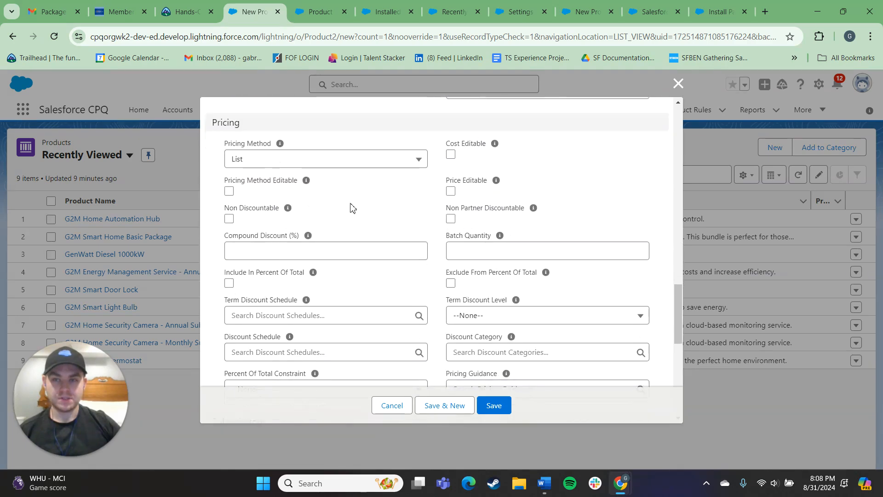
{"action": "scroll", "coordinate": [368, 211], "scroll_direction": "down", "scroll_amount": 4}
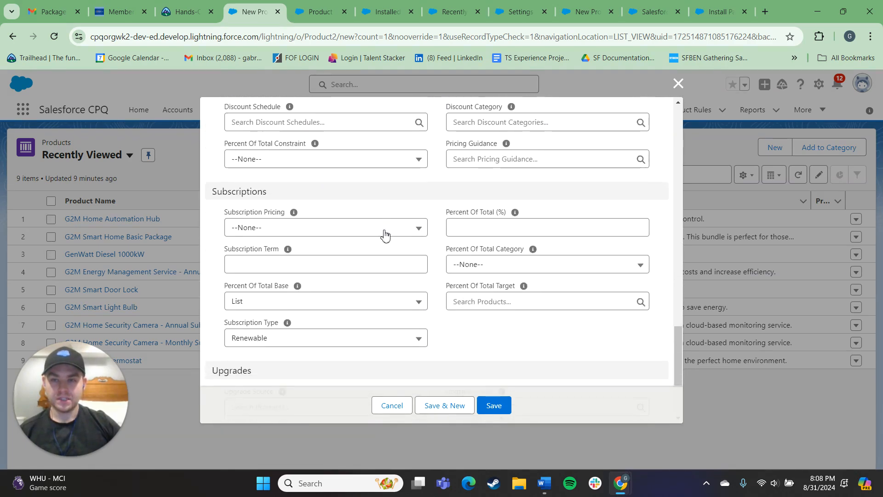
{"action": "scroll", "coordinate": [373, 250], "scroll_direction": "down", "scroll_amount": 4}
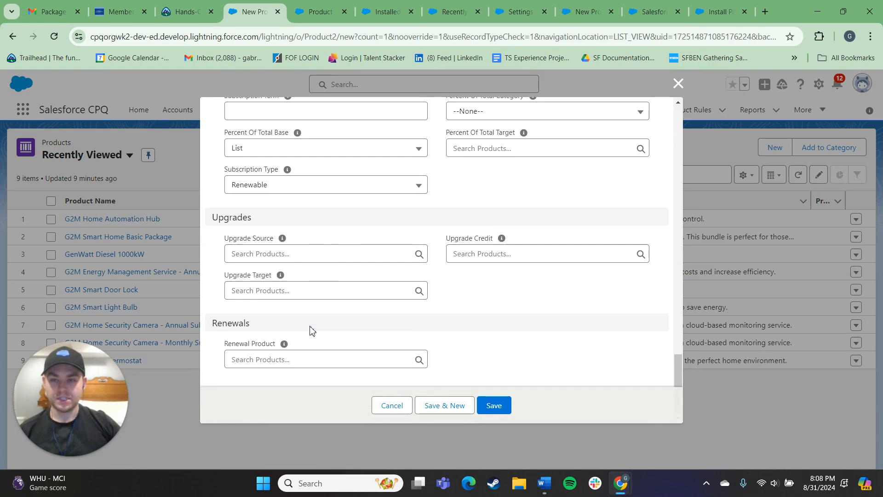
{"action": "scroll", "coordinate": [411, 297], "scroll_direction": "up", "scroll_amount": 6}
{"action": "scroll", "coordinate": [409, 271], "scroll_direction": "up", "scroll_amount": 15}
{"action": "scroll", "coordinate": [460, 251], "scroll_direction": "down", "scroll_amount": 3}
{"action": "scroll", "coordinate": [527, 250], "scroll_direction": "up", "scroll_amount": 4}
{"action": "scroll", "coordinate": [424, 266], "scroll_direction": "down", "scroll_amount": 2}
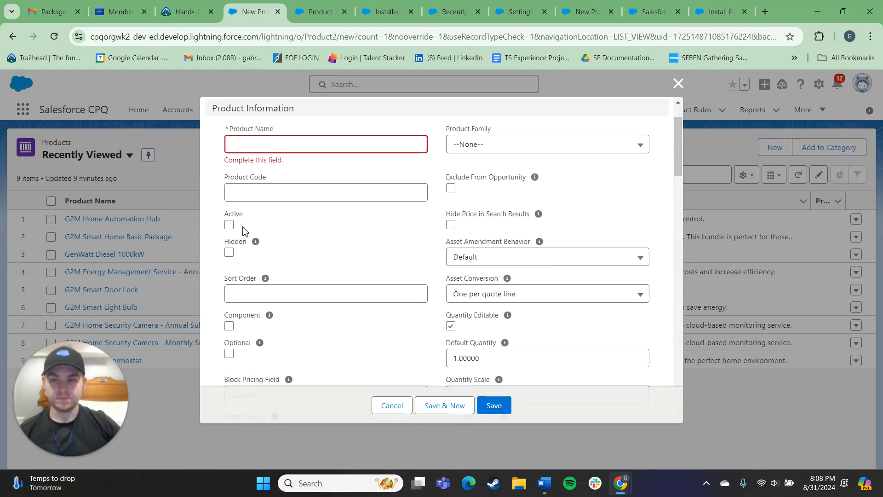
- Examine the form's basic product fields, description and CPQ-specific settings such as Quantity Editable and Sort Order
{"action": "left_click", "coordinate": [263, 146]}
{"action": "left_click", "coordinate": [237, 192]}
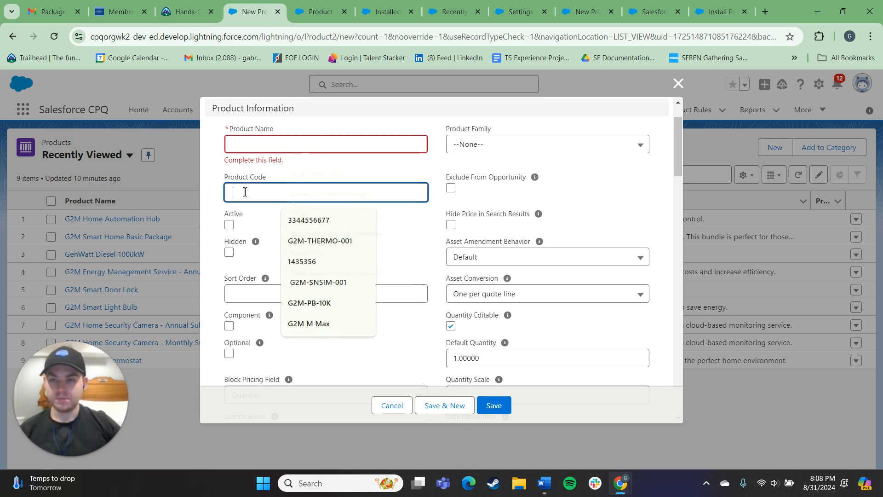
{"action": "left_click", "coordinate": [228, 225]}
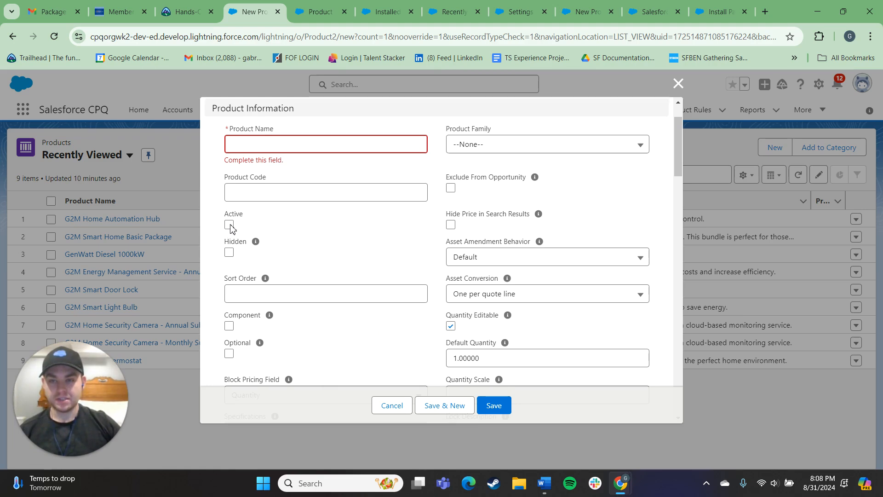
{"action": "scroll", "coordinate": [295, 306], "scroll_direction": "down", "scroll_amount": 5}
{"action": "scroll", "coordinate": [295, 306], "scroll_direction": "down", "scroll_amount": 3}
{"action": "left_click", "coordinate": [231, 211]}
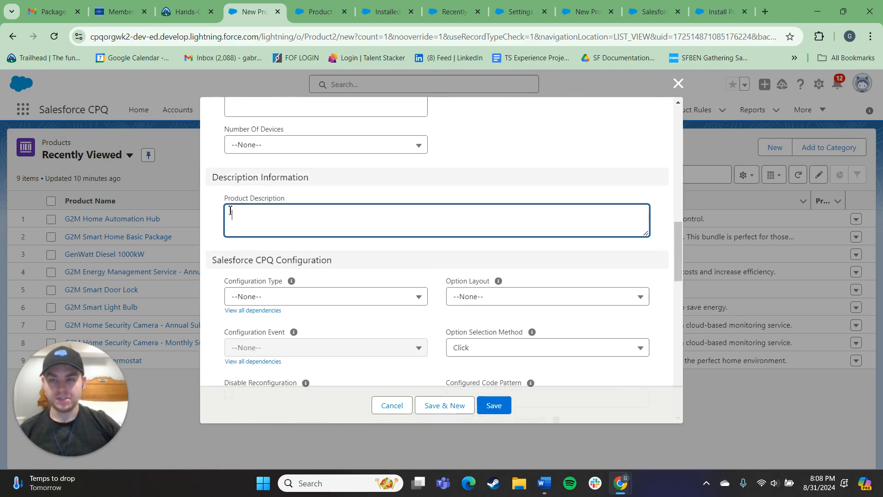
{"action": "left_click", "coordinate": [507, 169]}
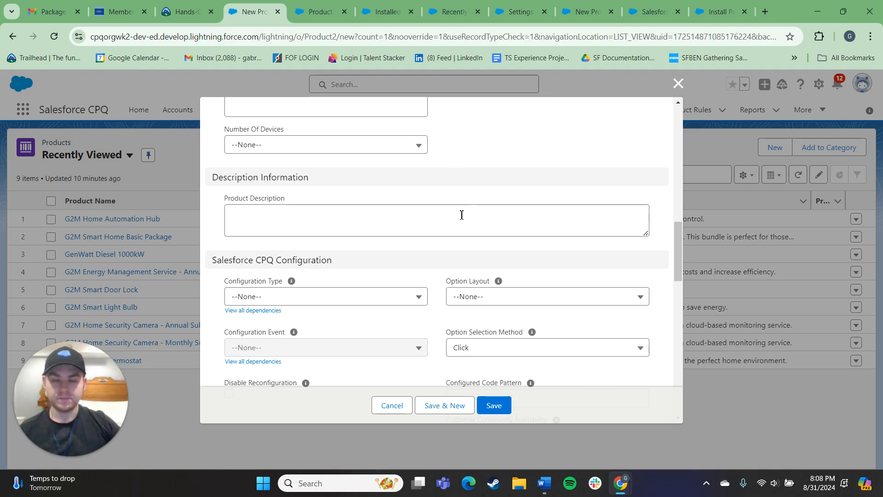
{"action": "scroll", "coordinate": [466, 215], "scroll_direction": "down", "scroll_amount": 3}
{"action": "scroll", "coordinate": [449, 211], "scroll_direction": "up", "scroll_amount": 4}
{"action": "scroll", "coordinate": [378, 242], "scroll_direction": "up", "scroll_amount": 5}
{"action": "scroll", "coordinate": [453, 273], "scroll_direction": "down", "scroll_amount": 2}
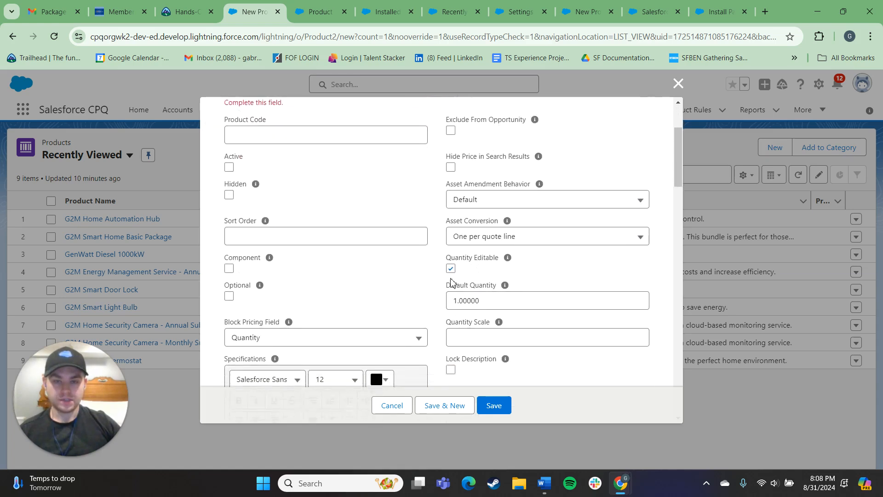
{"action": "scroll", "coordinate": [358, 221], "scroll_direction": "down", "scroll_amount": 1}
{"action": "left_click", "coordinate": [304, 179]}
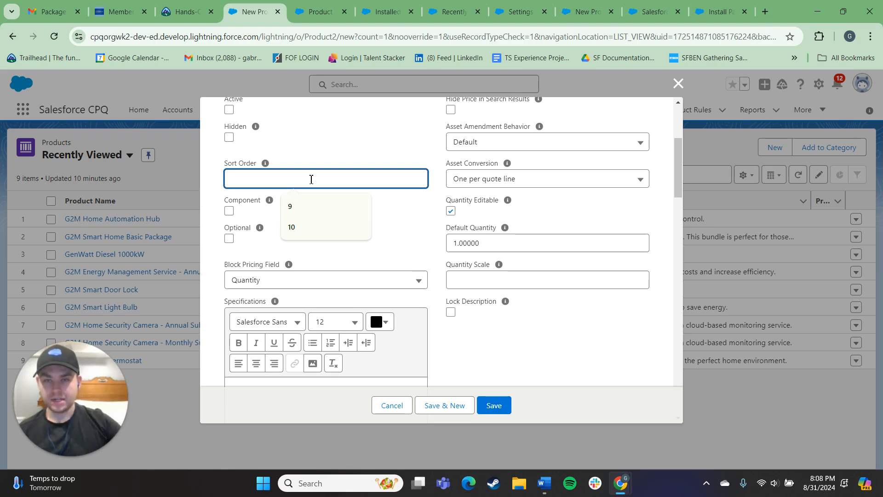
- Return to the CPQ org's recently viewed draft quote, open its line editor and review the products available to add
{"action": "left_click", "coordinate": [448, 11]}
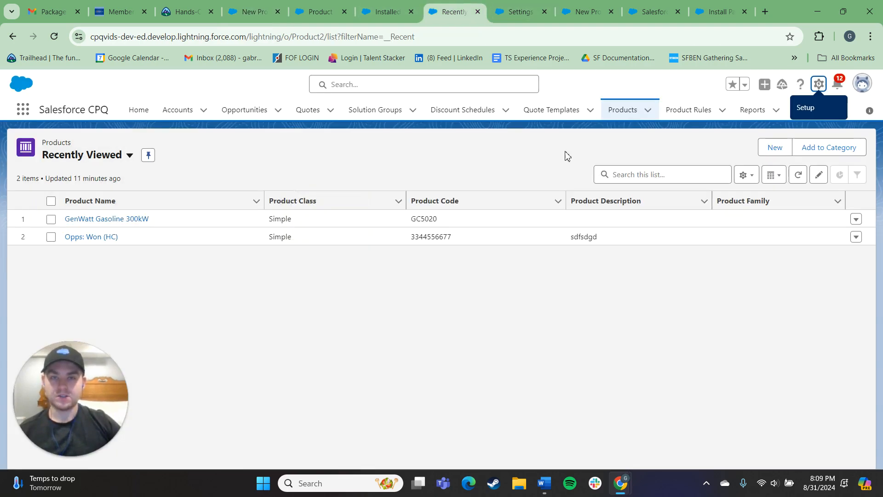
{"action": "left_click", "coordinate": [515, 11]}
{"action": "left_click", "coordinate": [457, 5]}
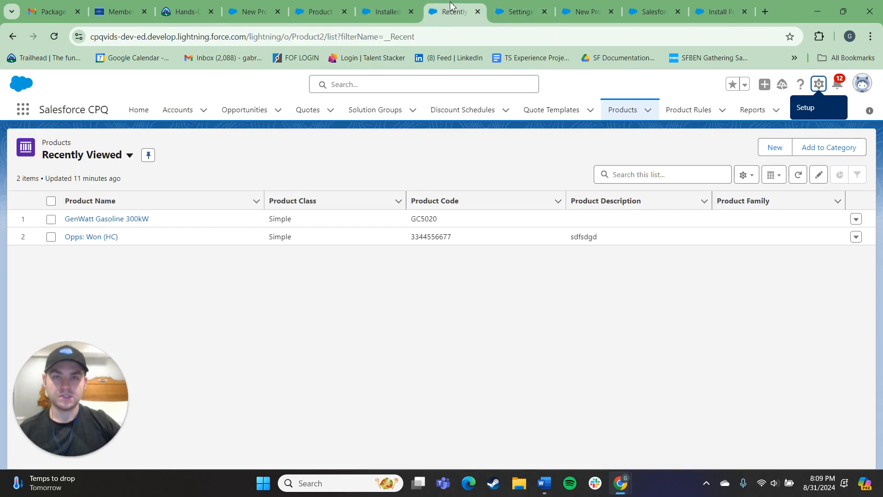
{"action": "left_click", "coordinate": [309, 111]}
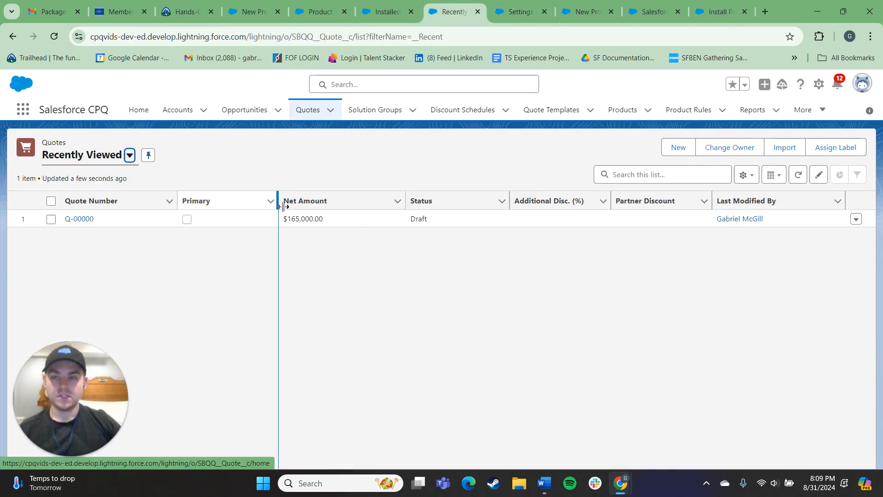
{"action": "left_click", "coordinate": [73, 222]}
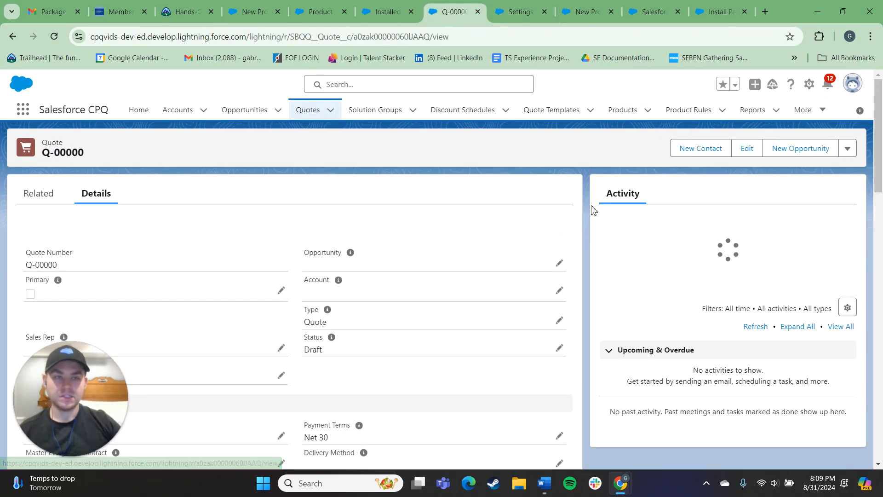
{"action": "left_click", "coordinate": [848, 148]}
{"action": "left_click", "coordinate": [782, 308]}
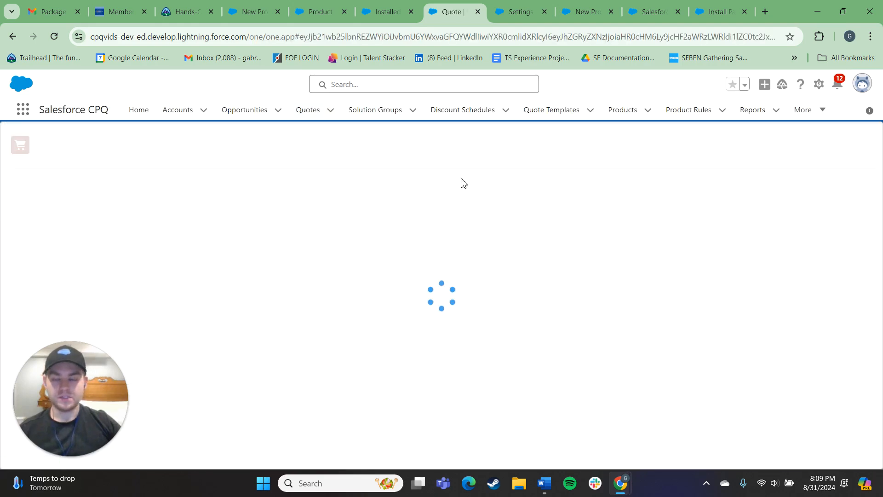
{"action": "left_click", "coordinate": [545, 147]}
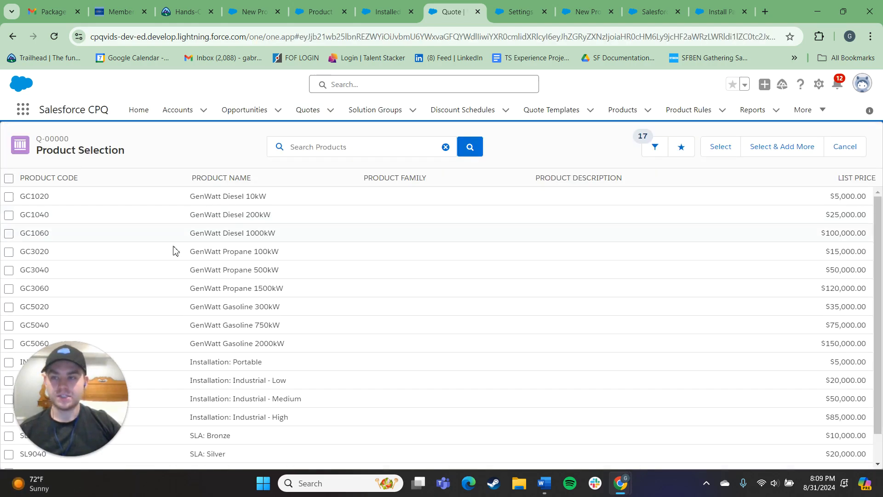
{"action": "scroll", "coordinate": [179, 276], "scroll_direction": "down", "scroll_amount": 1}
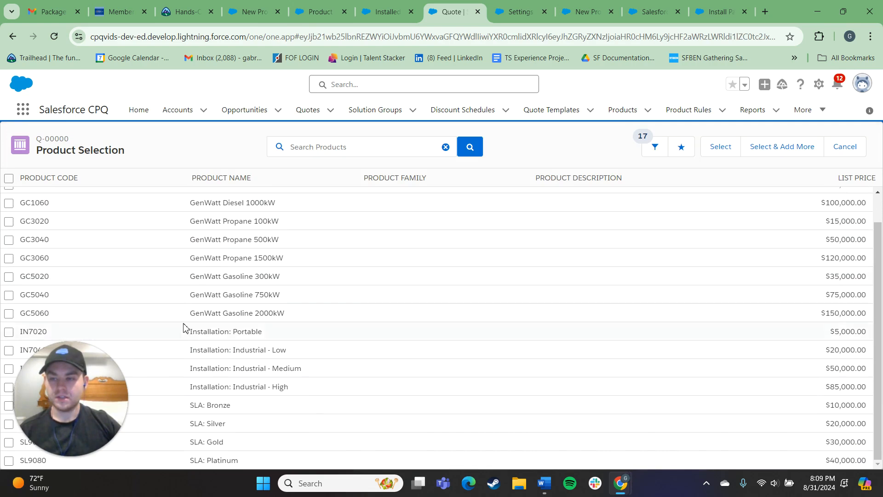
- Review the generator, installation and SLA products with their list prices in the quote's product selection list
{"action": "scroll", "coordinate": [198, 299], "scroll_direction": "up", "scroll_amount": 1}
{"action": "scroll", "coordinate": [198, 295], "scroll_direction": "down", "scroll_amount": 1}
{"action": "scroll", "coordinate": [175, 340], "scroll_direction": "up", "scroll_amount": 1}
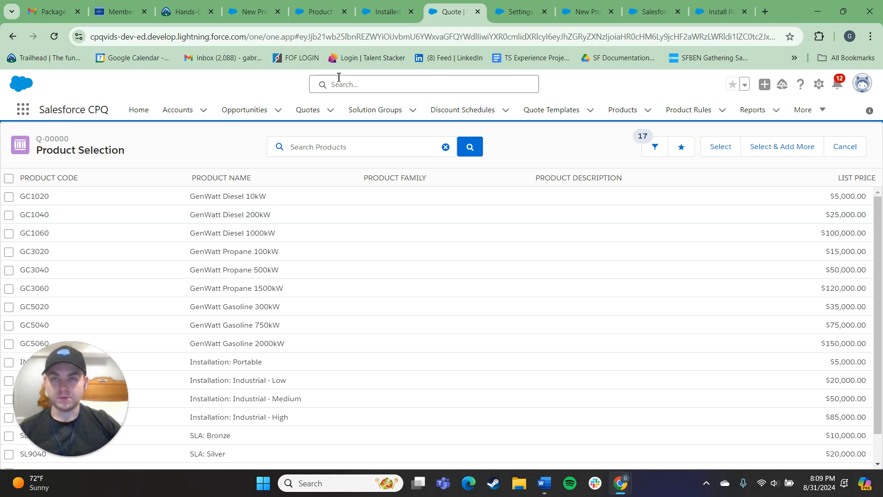
- Return from the quote's product selection to the CPQ org's Setup and open the Installed Packages page
{"action": "left_click", "coordinate": [383, 8]}
{"action": "left_click", "coordinate": [441, 12]}
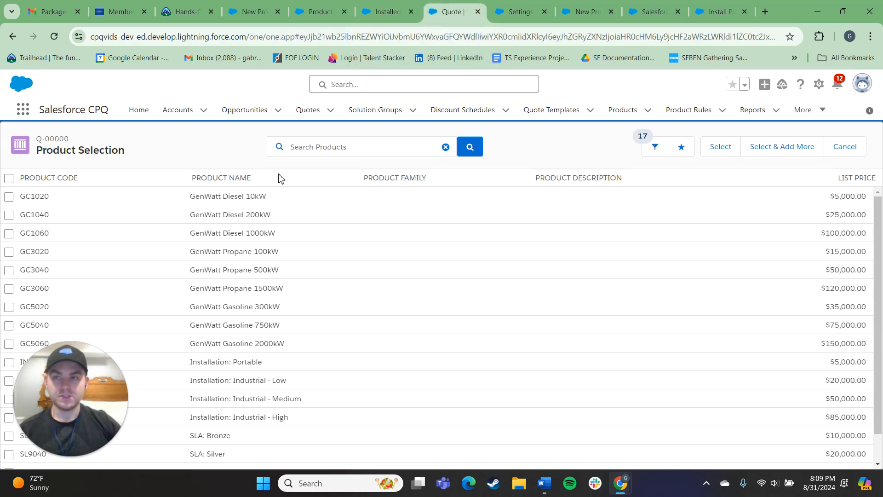
{"action": "left_click", "coordinate": [396, 9]}
{"action": "left_click", "coordinate": [519, 11]}
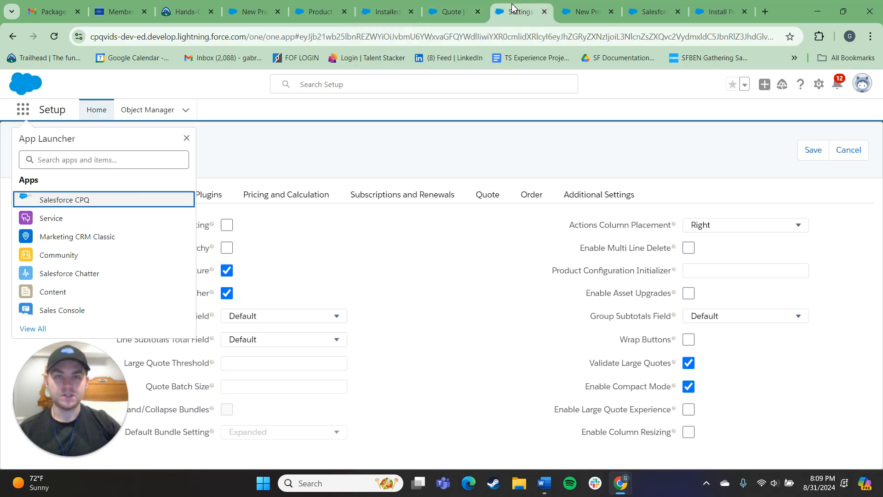
{"action": "left_click", "coordinate": [587, 8]}
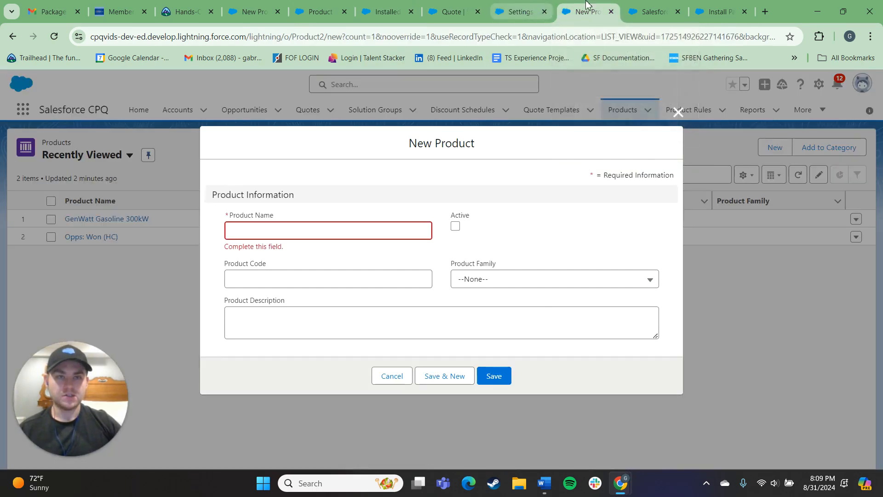
{"action": "left_click", "coordinate": [639, 6]}
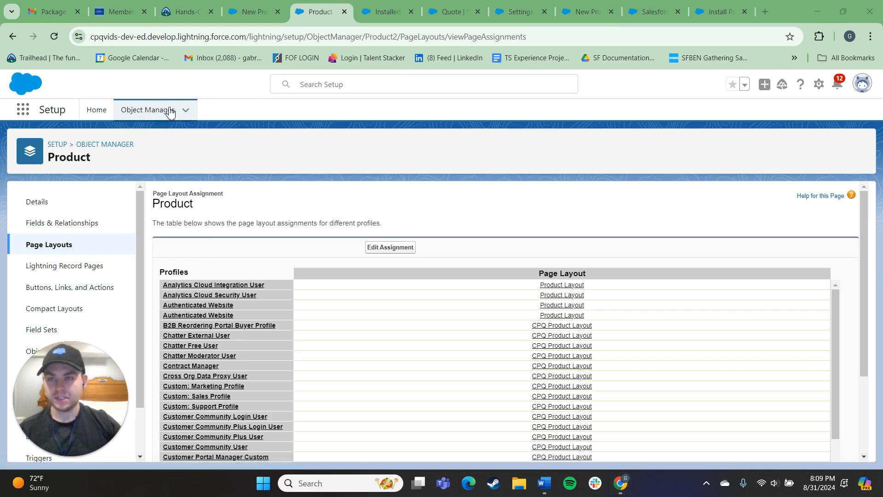
{"action": "left_click", "coordinate": [101, 112]}
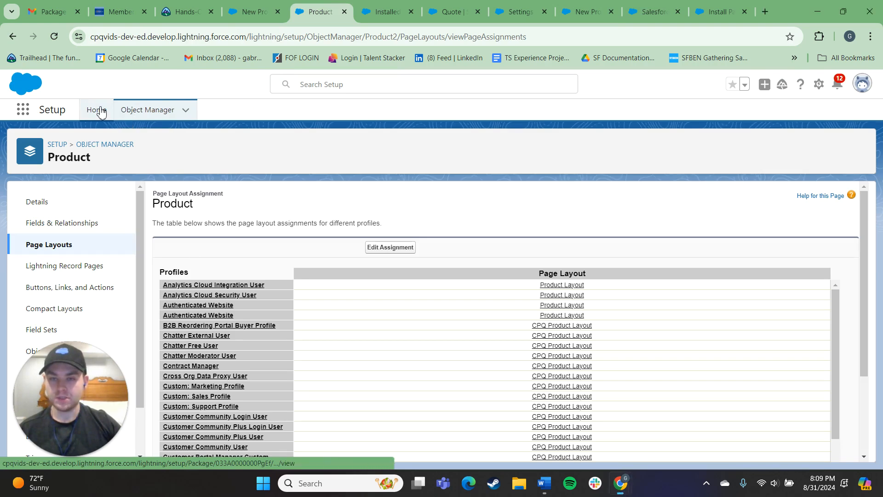
{"action": "left_click", "coordinate": [80, 219]}
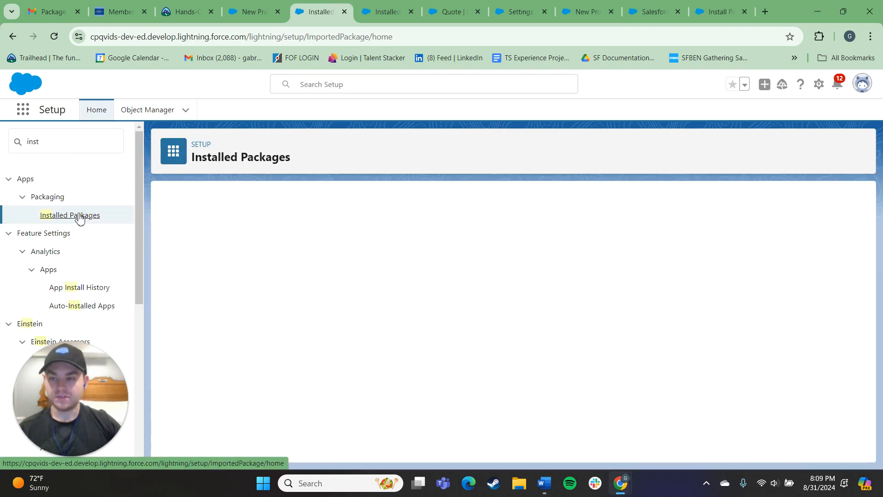